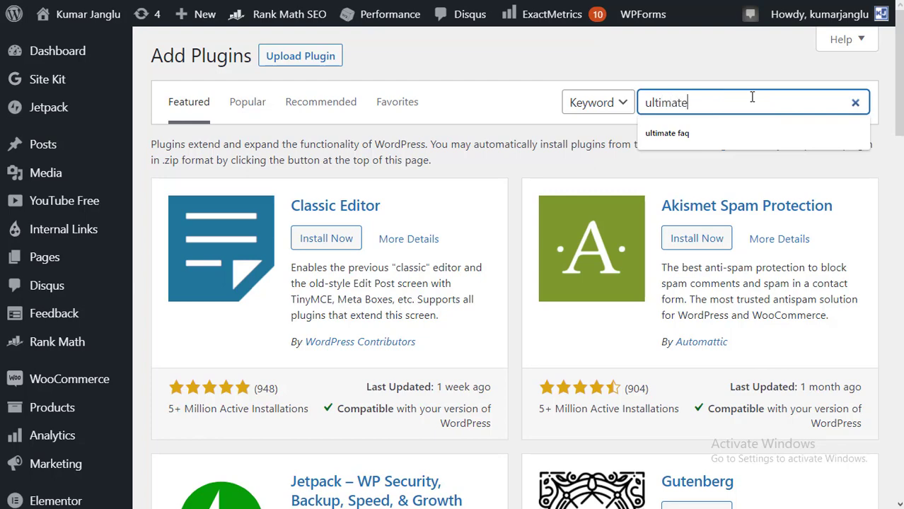
# Step: Search the plugin directory for "ultimate faq", and install and activate the Ultimate FAQ – WordPress FAQ Plugin
pyautogui.write('q')
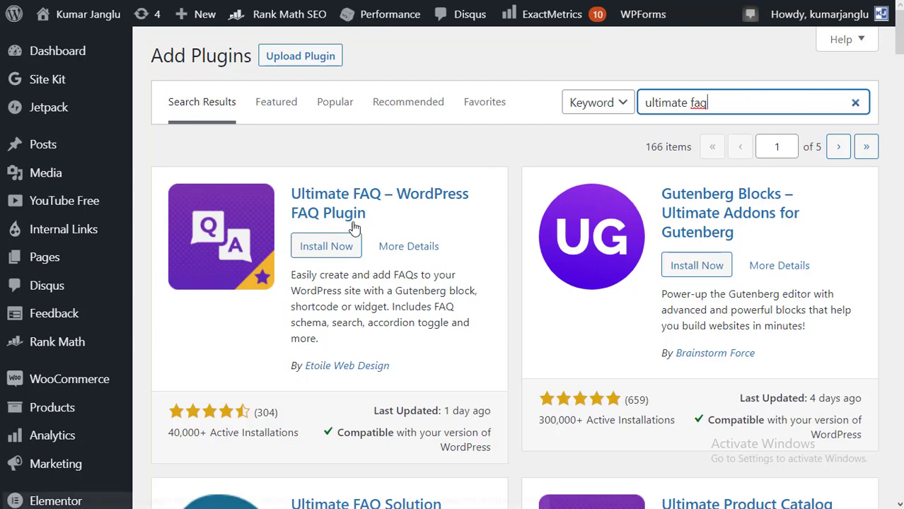
pyautogui.scroll(-1, 313, 248)
pyautogui.scroll(-1, 314, 247)
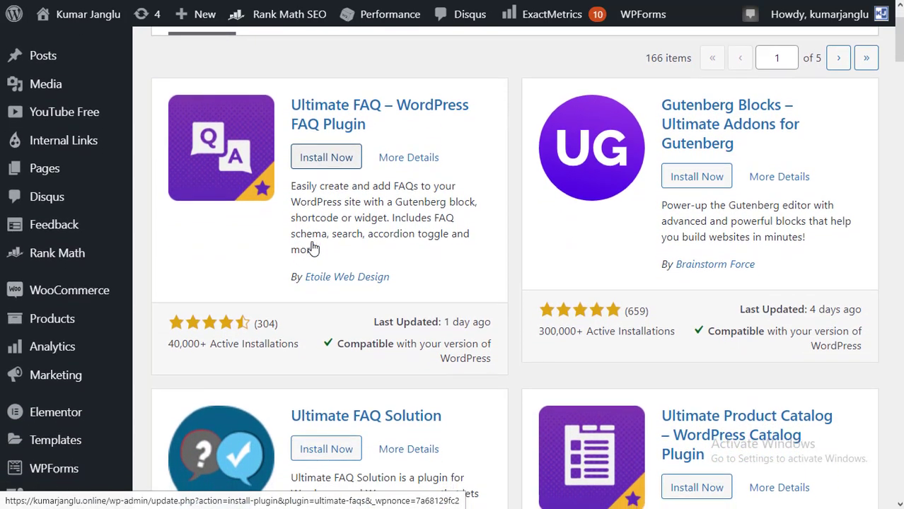
pyautogui.click(326, 146)
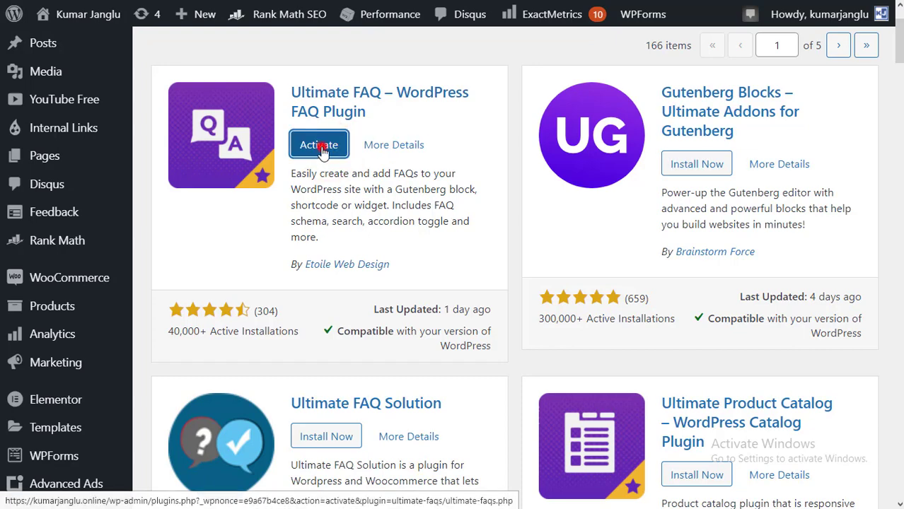
pyautogui.click(321, 148)
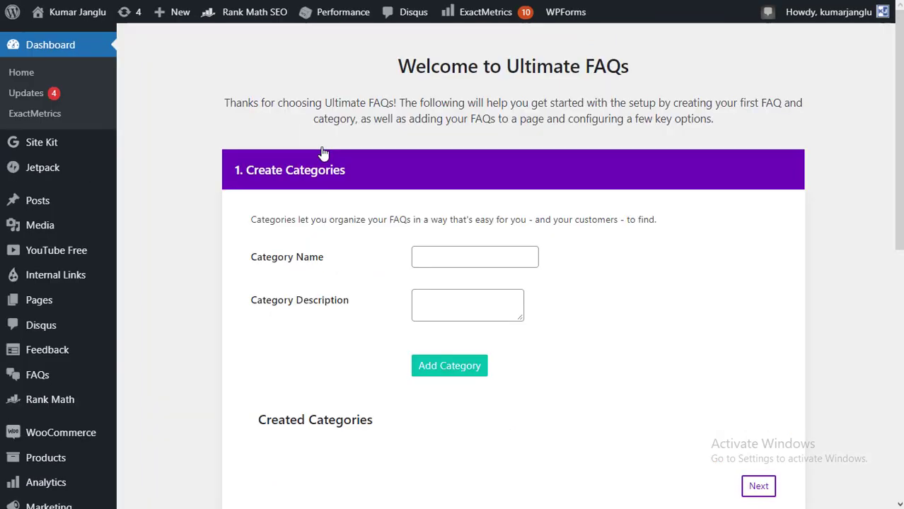
# Step: Enter "Store" as the name of the first FAQ category in the setup wizard
pyautogui.scroll(-1, 283, 272)
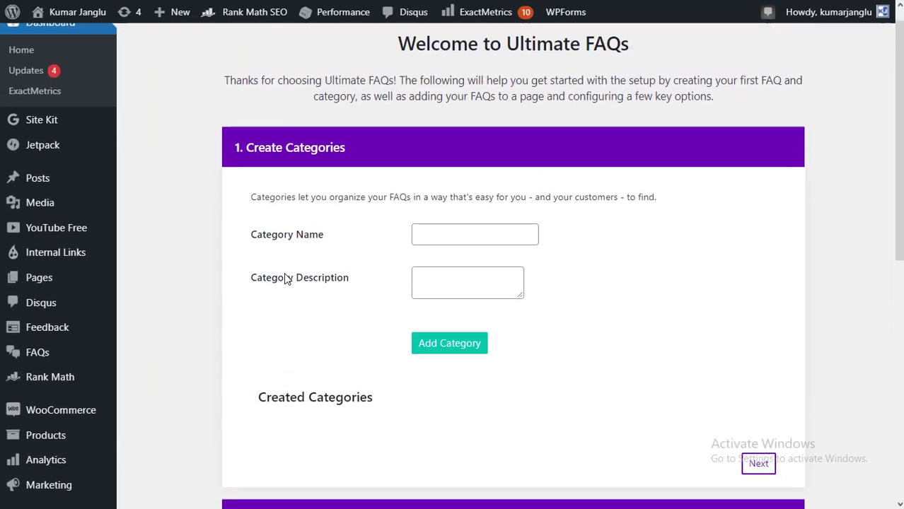
pyautogui.scroll(1, 284, 273)
pyautogui.click(283, 186)
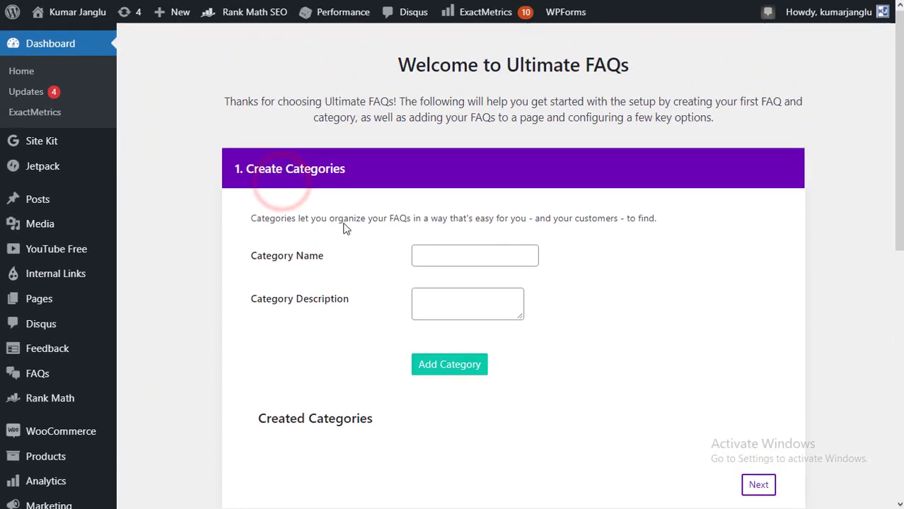
pyautogui.click(447, 261)
pyautogui.write('Store')
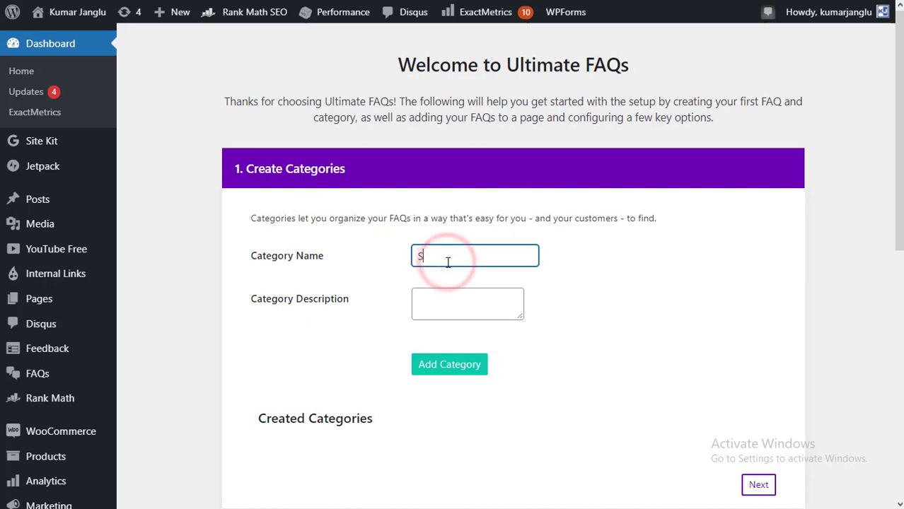
# Step: Describe the Store category as the section containing all the FAQs related to the site's store section, and add the category
pyautogui.click(444, 302)
pyautogui.write('Thsi')
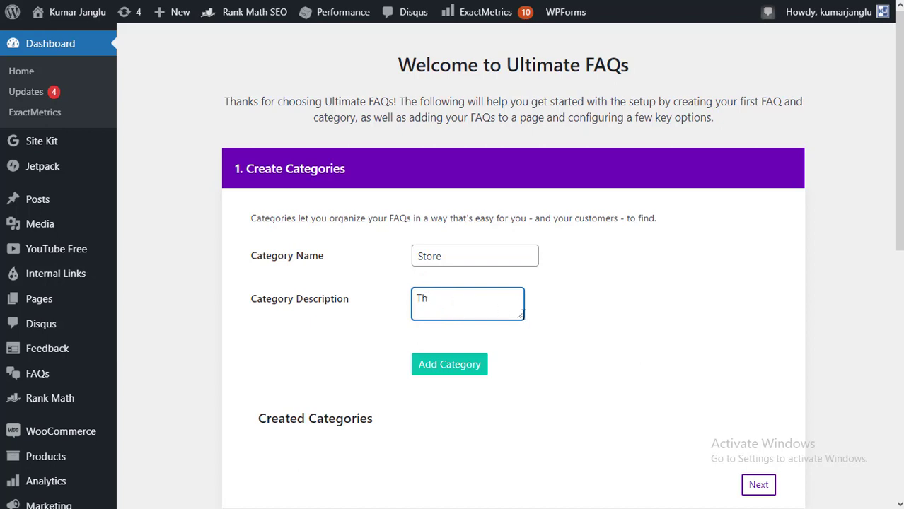
pyautogui.moveTo(520, 318); pyautogui.dragTo(556, 416)
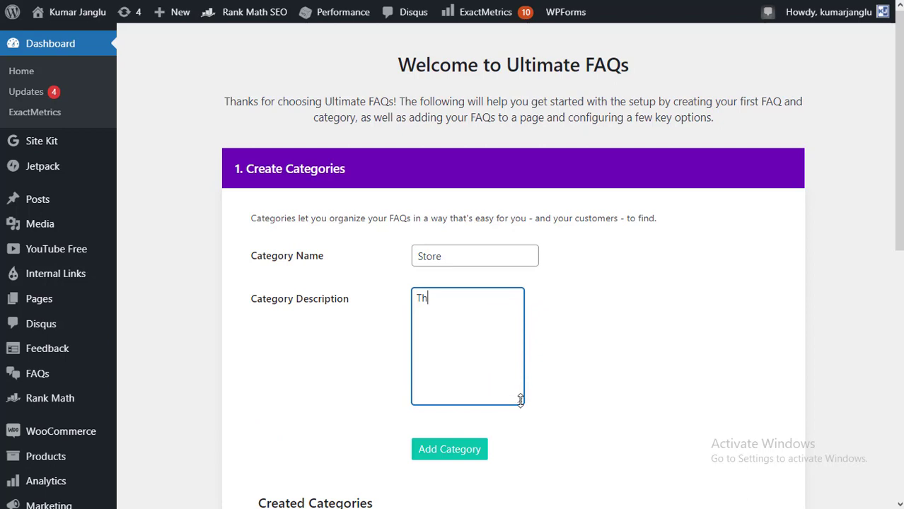
pyautogui.click(521, 399)
pyautogui.click(440, 296)
pyautogui.write('is section contains all the FAQs re')
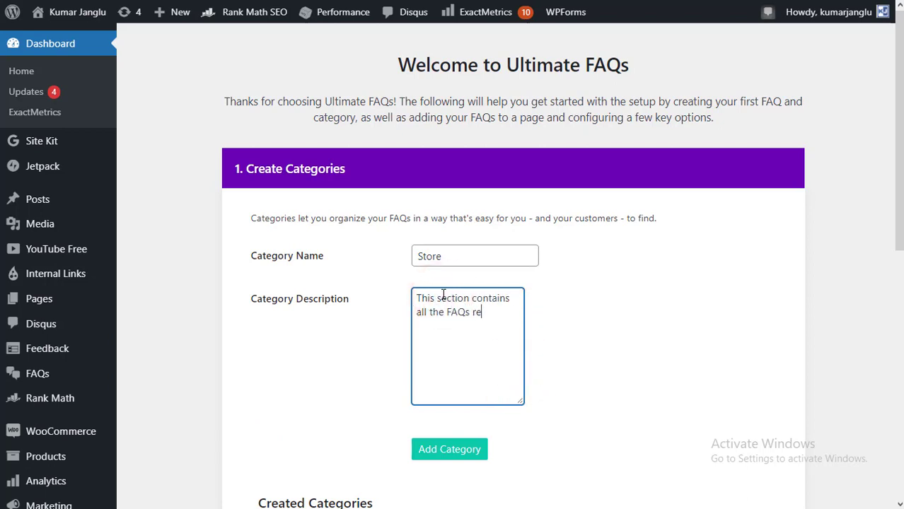
pyautogui.write('lated to our store section in Kumar Janglu.')
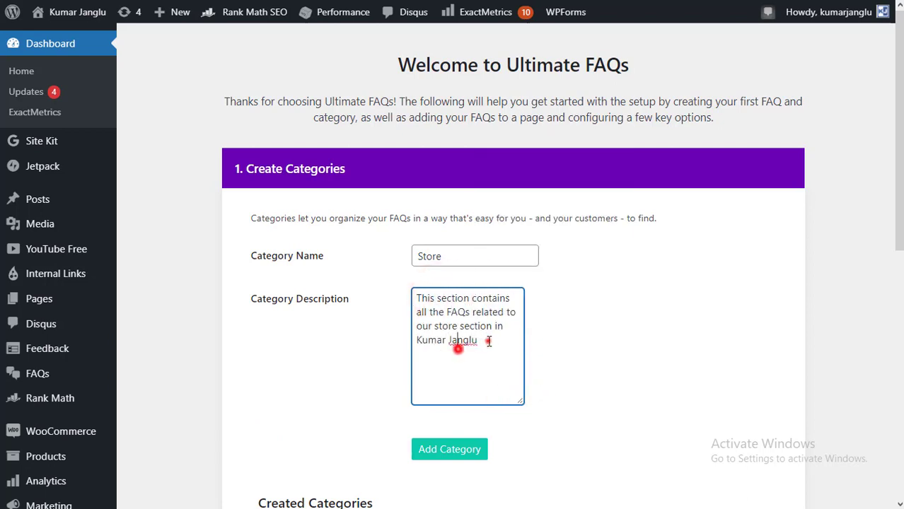
pyautogui.scroll(-1, 552, 356)
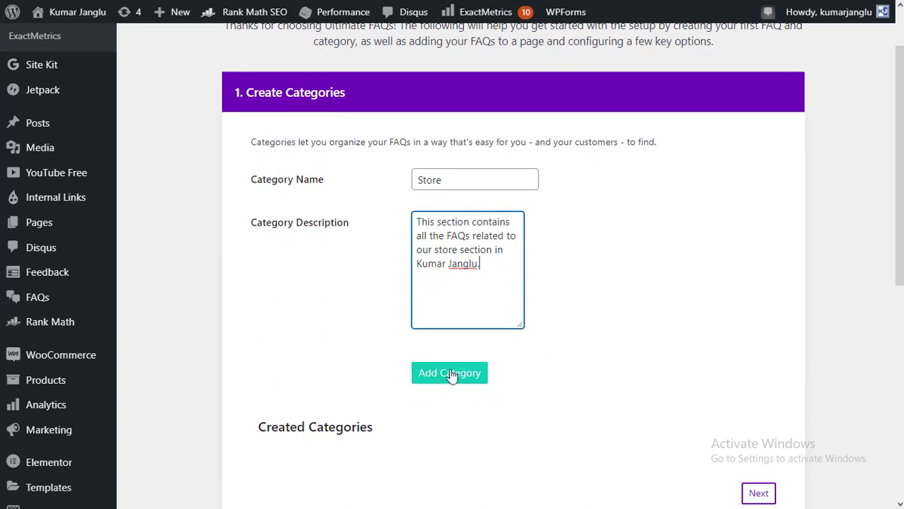
pyautogui.click(452, 373)
pyautogui.scroll(-2, 519, 379)
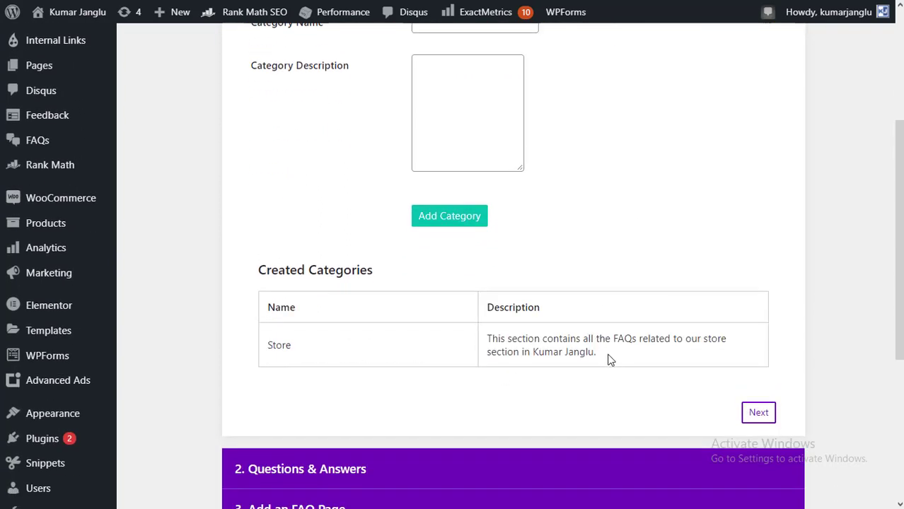
pyautogui.scroll(-1, 610, 359)
pyautogui.scroll(1, 609, 360)
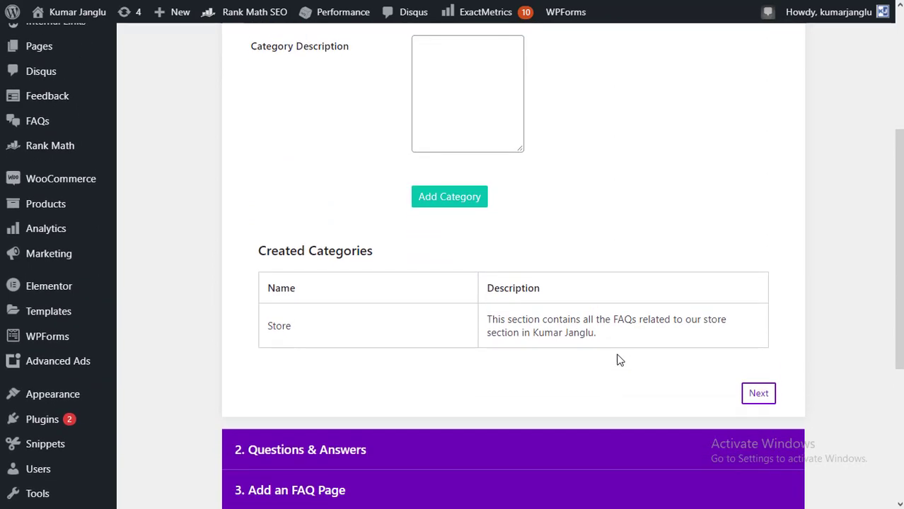
# Step: Proceed to Questions & Answers and enter a question asking what the most popular content in the site's Store section is
pyautogui.click(760, 394)
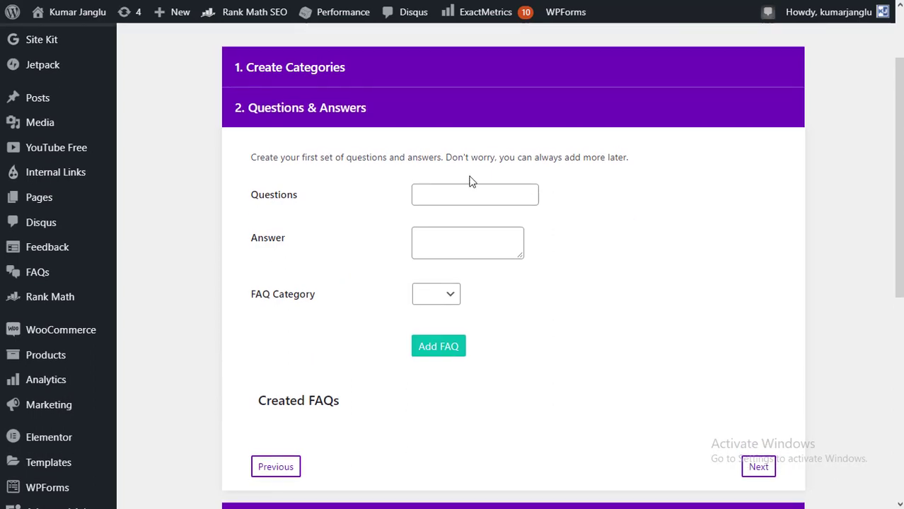
pyautogui.click(455, 199)
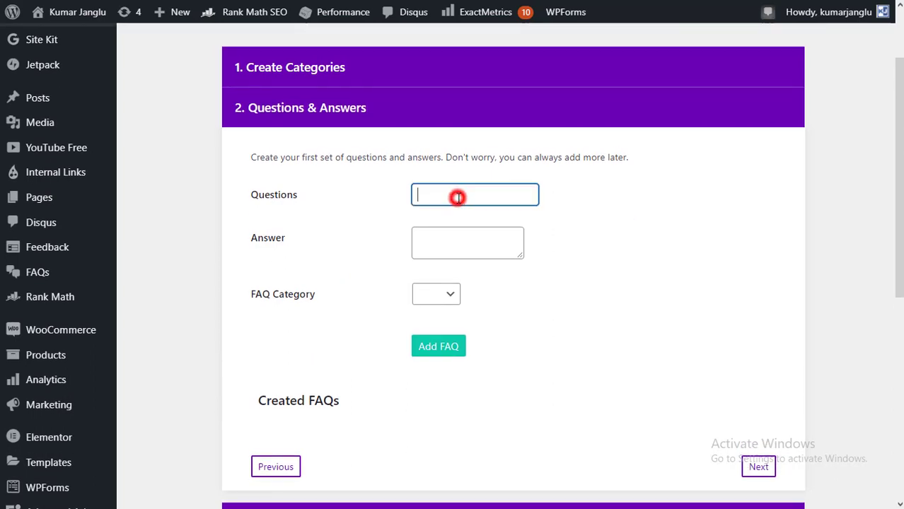
pyautogui.write('What is the most popular conte')
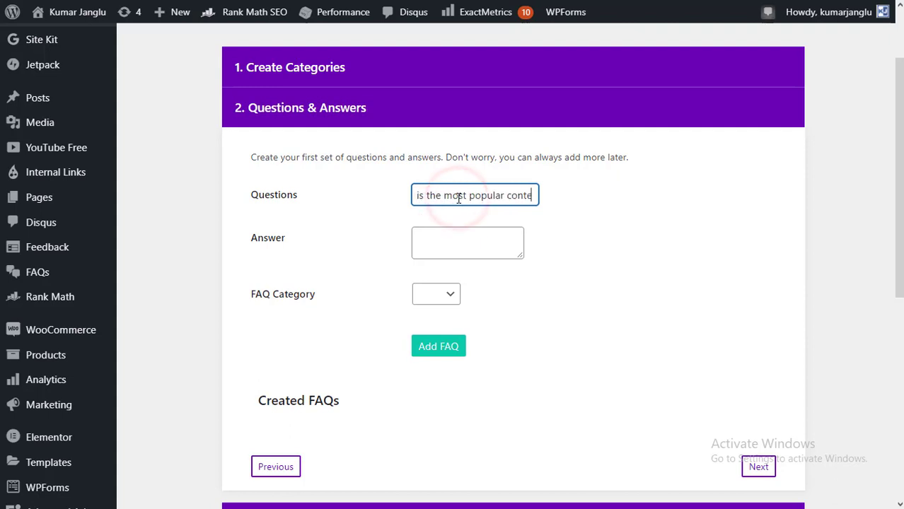
pyautogui.write('nt in Kumar Janglu Store section?')
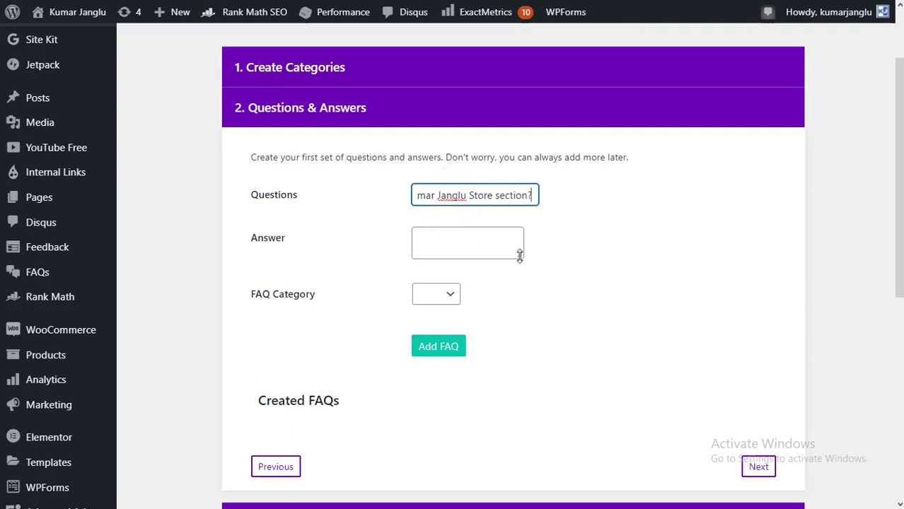
# Step: Enlarge the answer box and write that the store section hosts a directory of WordPress plugins and tutorials that increases followers' plugin knowledge
pyautogui.moveTo(520, 257); pyautogui.dragTo(538, 366)
pyautogui.click(471, 255)
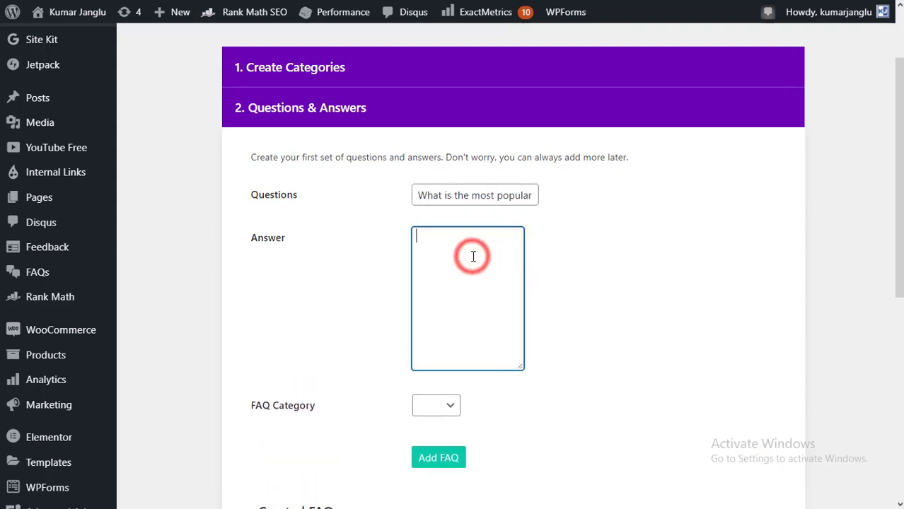
pyautogui.write('Basically, the store sect')
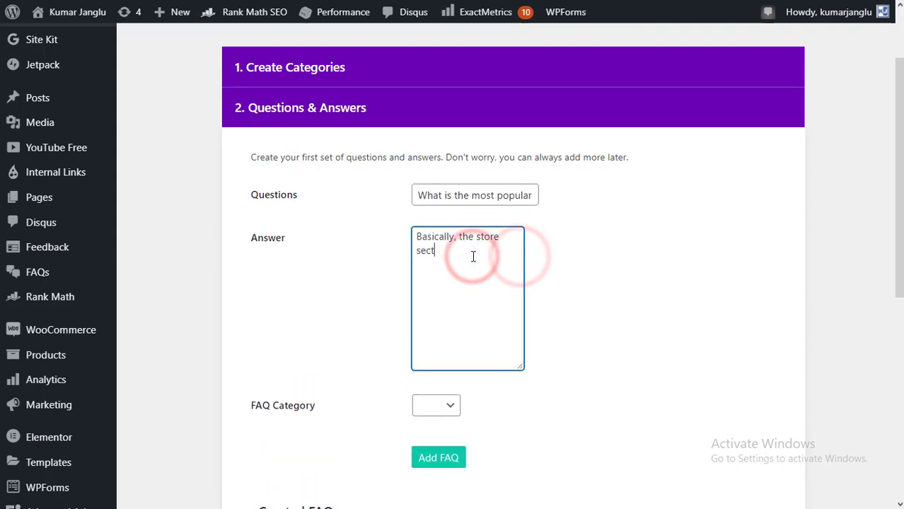
pyautogui.write('ion in Kumar Janglu hosts the directory of all the WordPress Plugins')
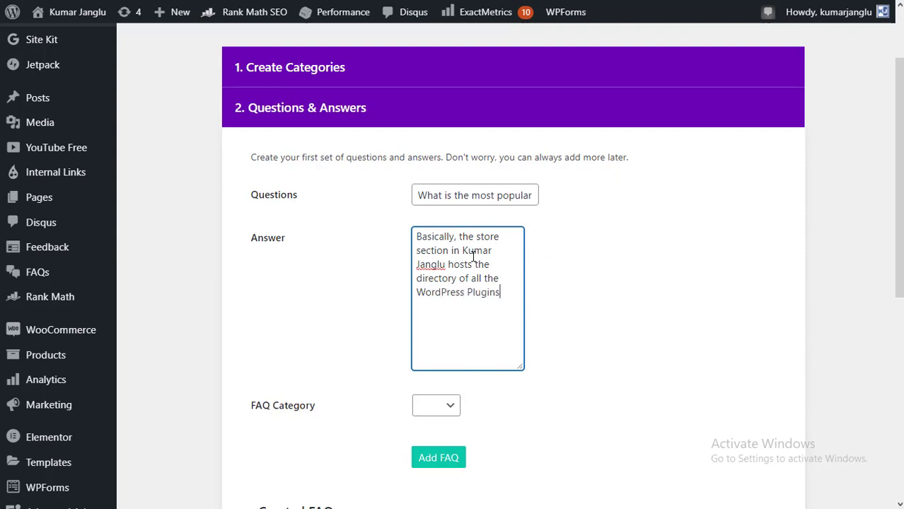
pyautogui.write(' and its tutorial that makes any web')
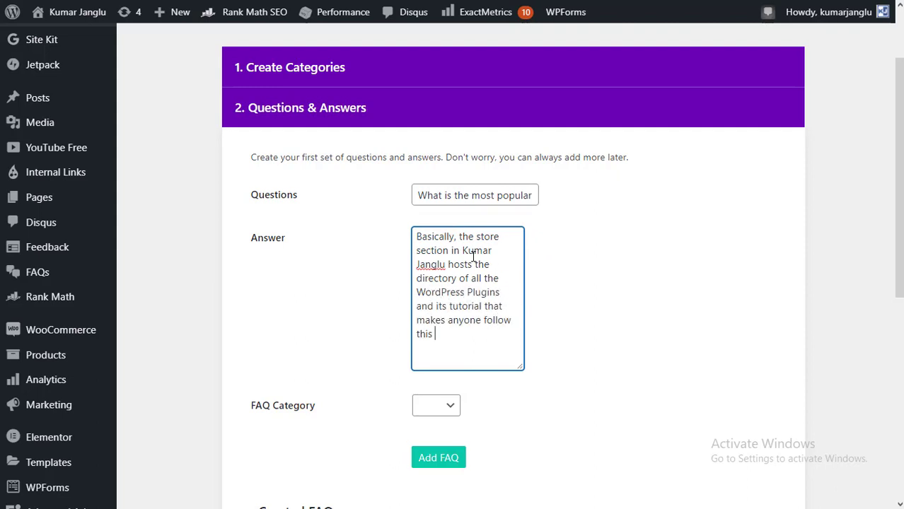
pyautogui.write('ir knowledge about WordPress Plugins.')
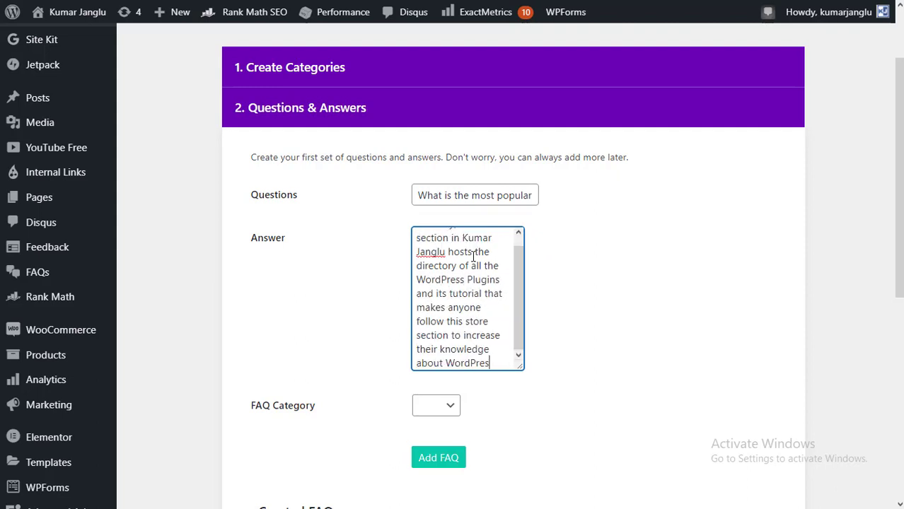
# Step: Assign the question to the Store category and add the FAQ
pyautogui.scroll(-1, 598, 319)
pyautogui.click(446, 342)
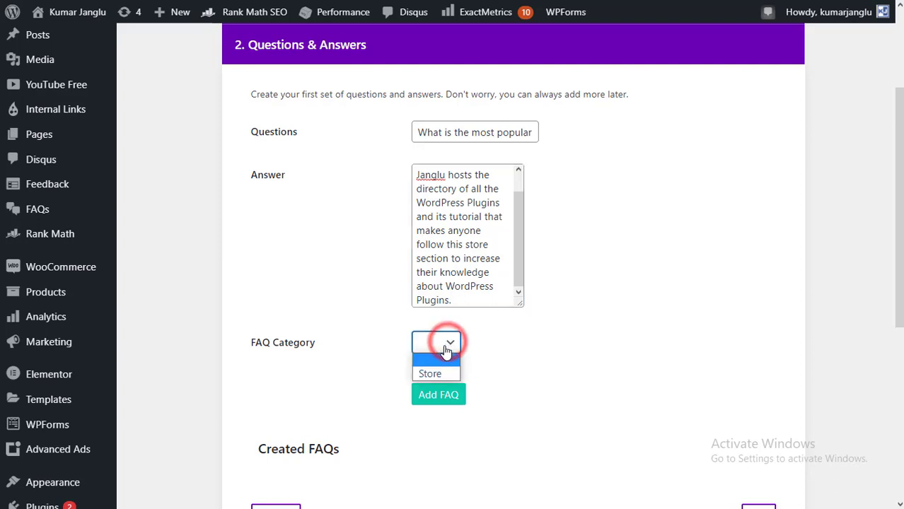
pyautogui.click(436, 371)
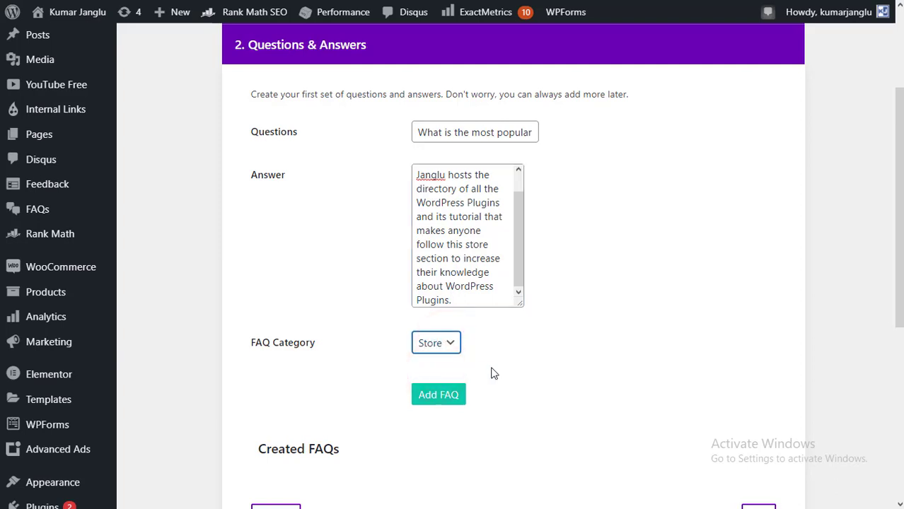
pyautogui.scroll(-1, 483, 373)
pyautogui.click(452, 369)
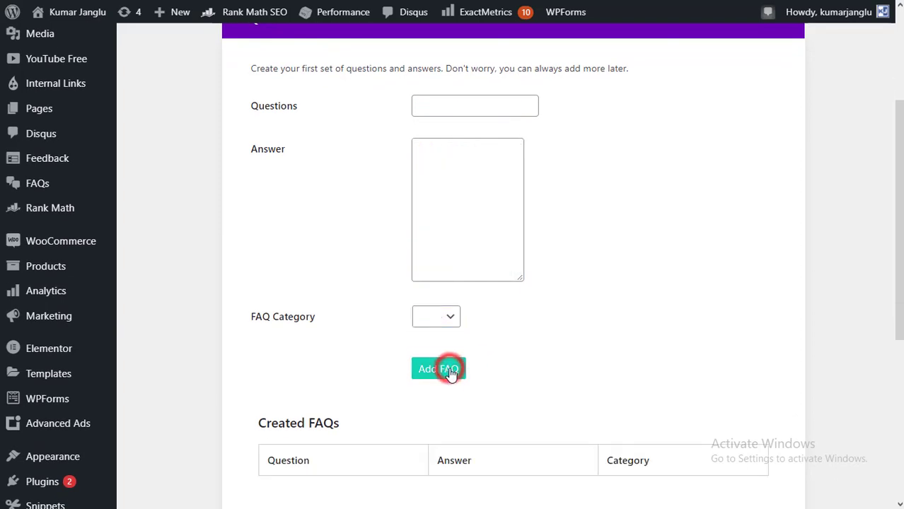
pyautogui.scroll(-3, 500, 372)
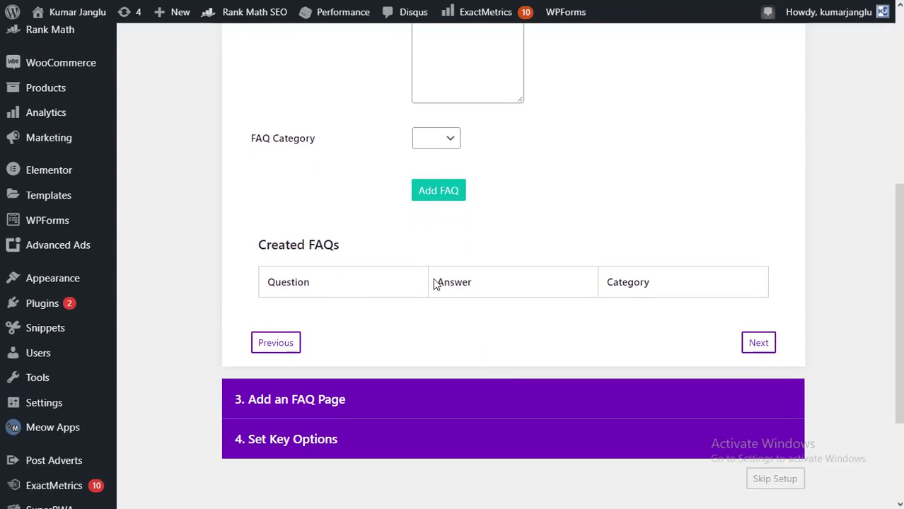
pyautogui.scroll(-1, 630, 287)
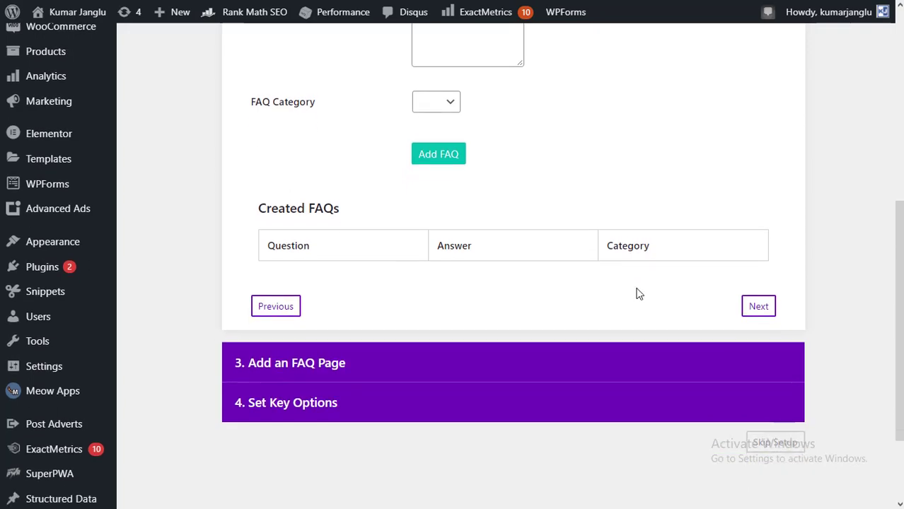
# Step: Proceed to the FAQ page setup and create a dedicated page titled "FAQs"
pyautogui.click(759, 307)
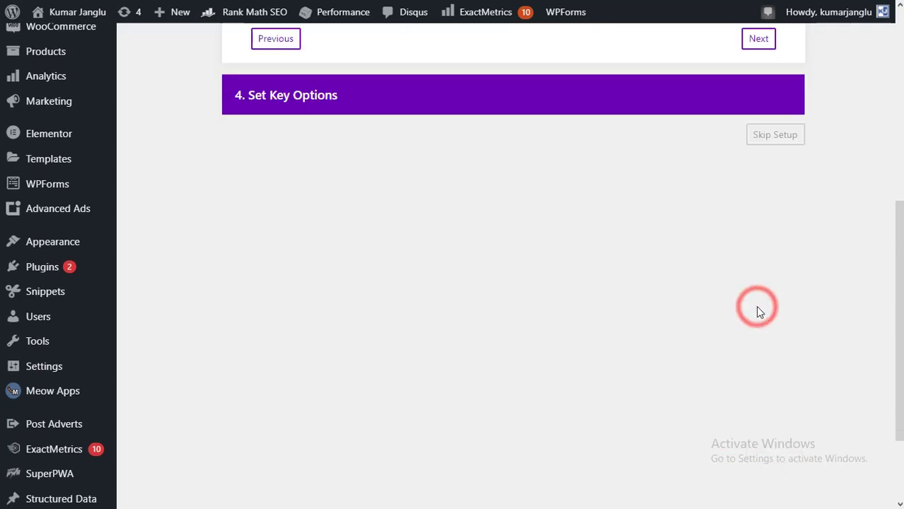
pyautogui.scroll(5, 596, 237)
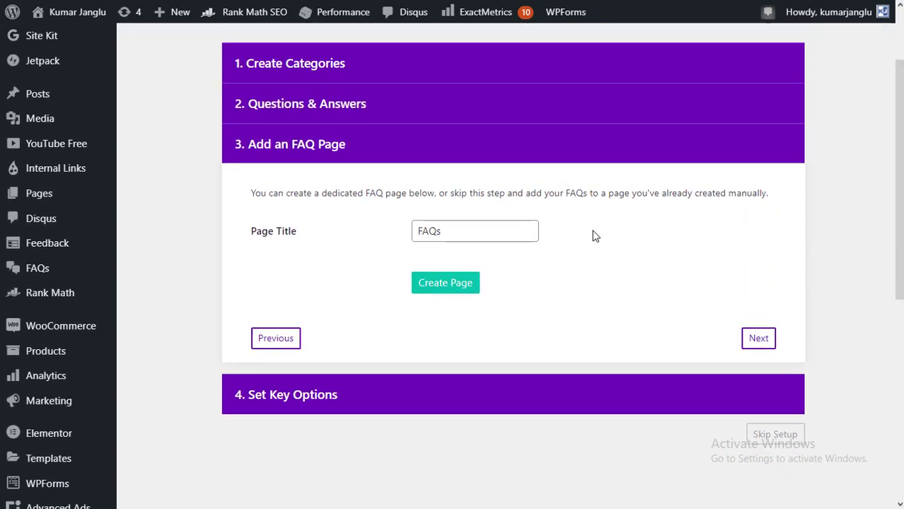
pyautogui.doubleClick(449, 250)
pyautogui.click(452, 251)
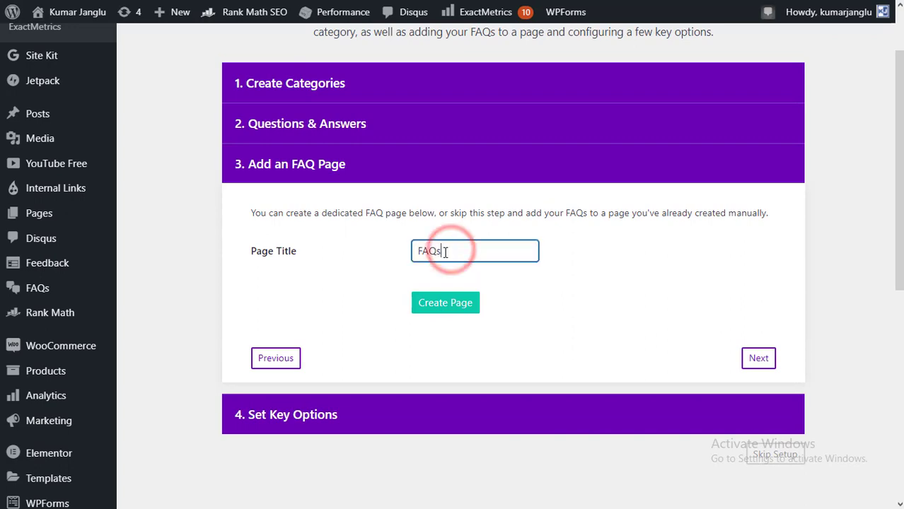
pyautogui.click(446, 304)
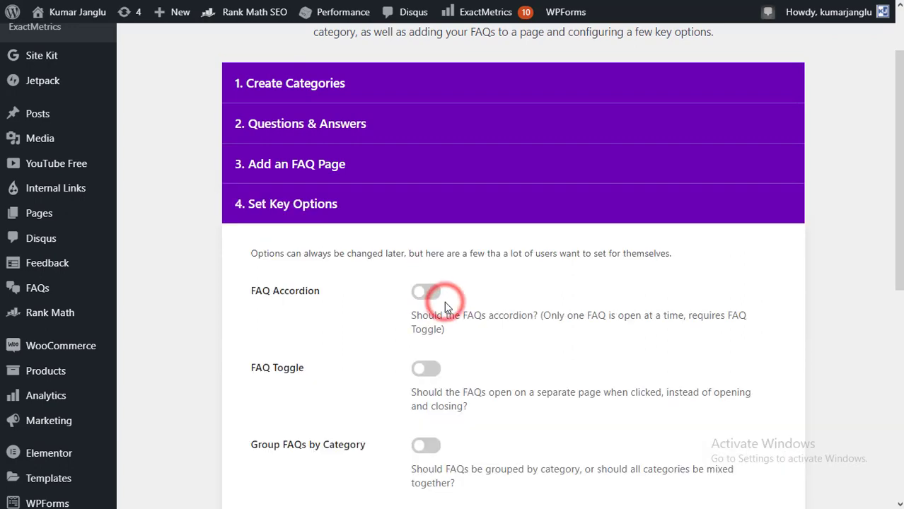
# Step: Enable the FAQ Accordion and Group FAQs by Category options in the key options
pyautogui.scroll(-2, 466, 301)
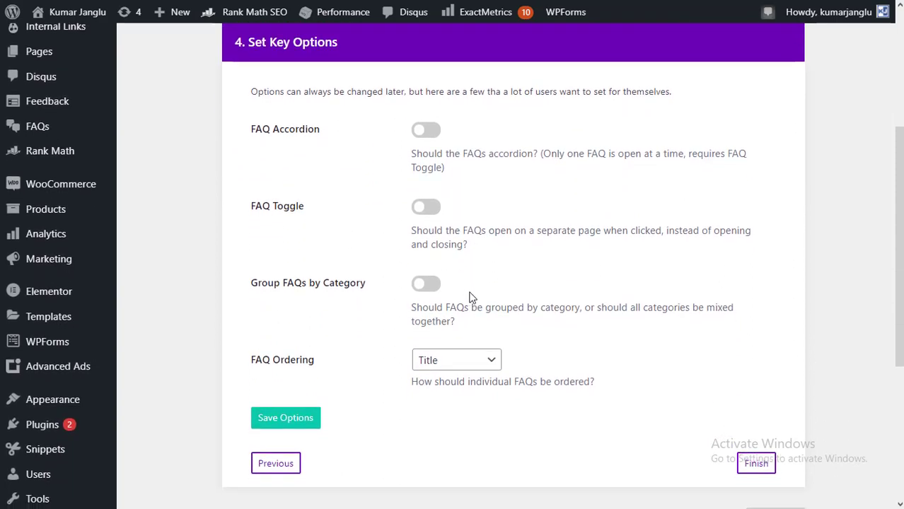
pyautogui.click(428, 139)
pyautogui.scroll(-1, 497, 292)
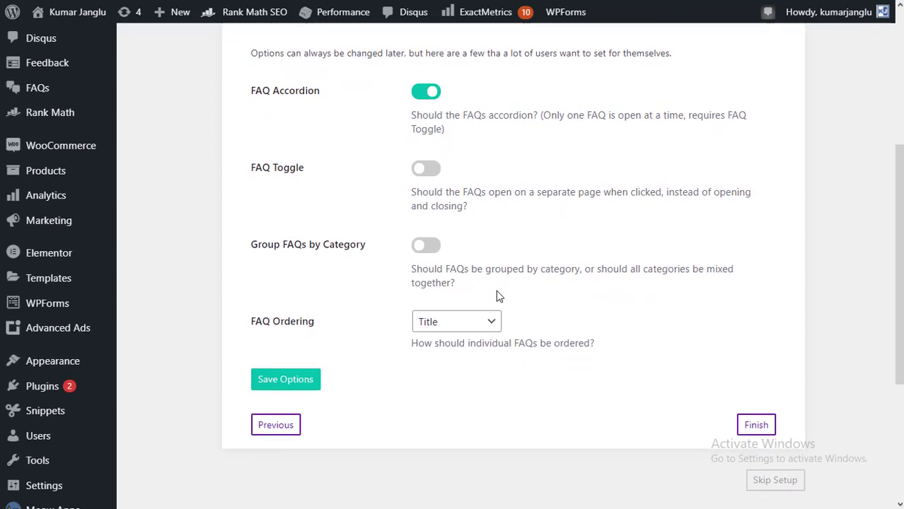
pyautogui.click(426, 247)
pyautogui.scroll(-1, 542, 325)
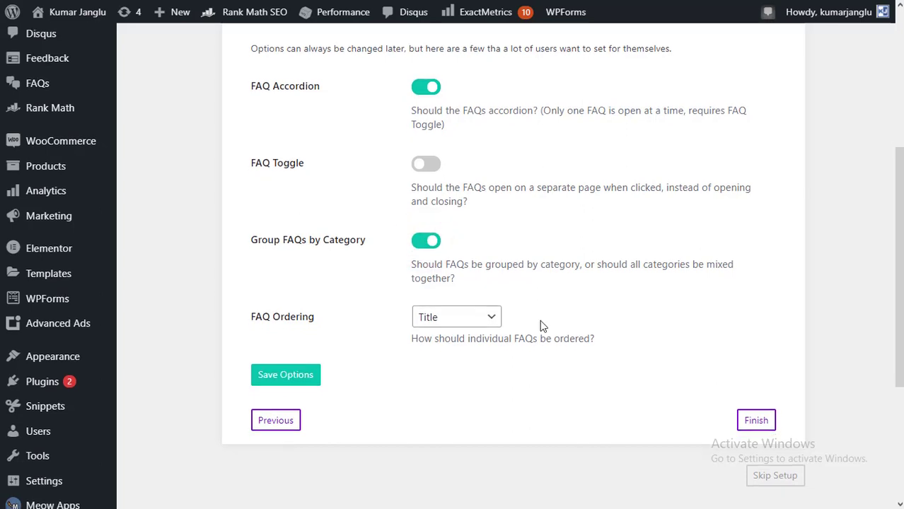
# Step: Set FAQ Ordering to Modified Date, save the key options and finish the setup wizard
pyautogui.click(498, 317)
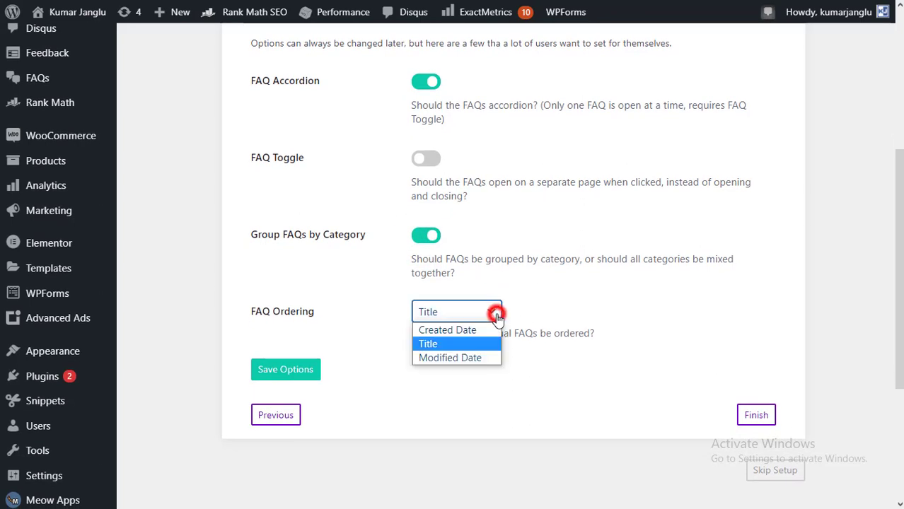
pyautogui.click(471, 360)
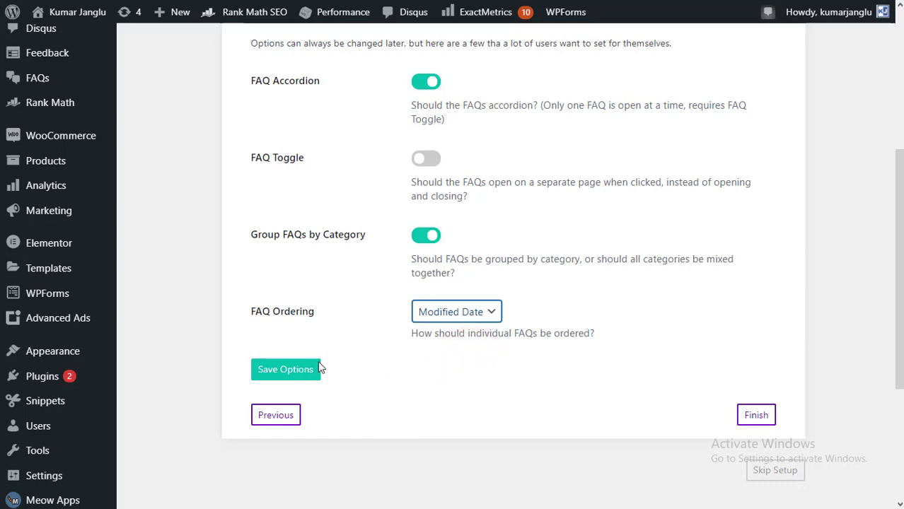
pyautogui.click(297, 375)
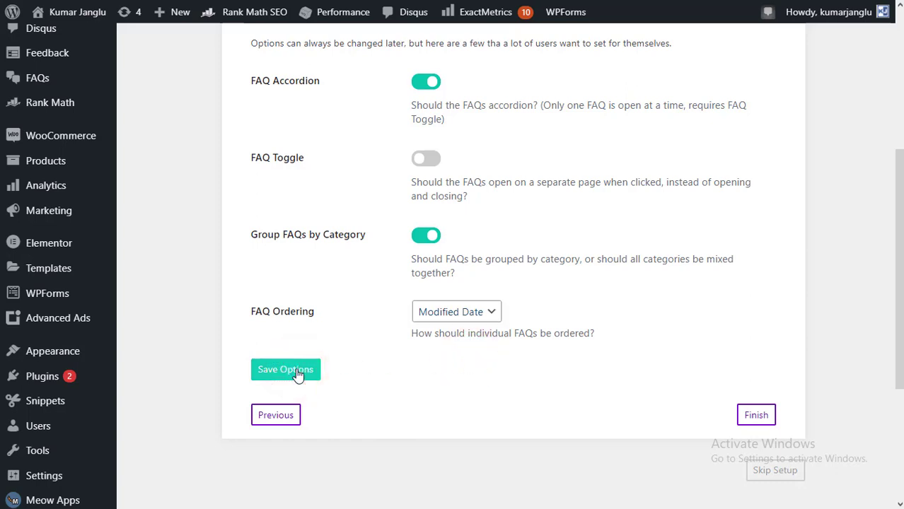
pyautogui.click(754, 415)
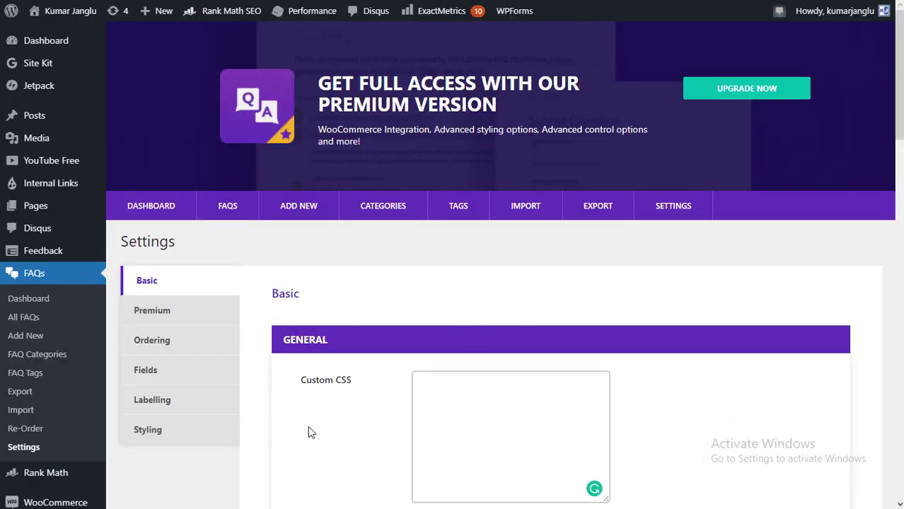
# Step: Enable Scroll To Top and Turn On Comment Support in the general section of the Basic FAQ settings
pyautogui.scroll(-3, 309, 428)
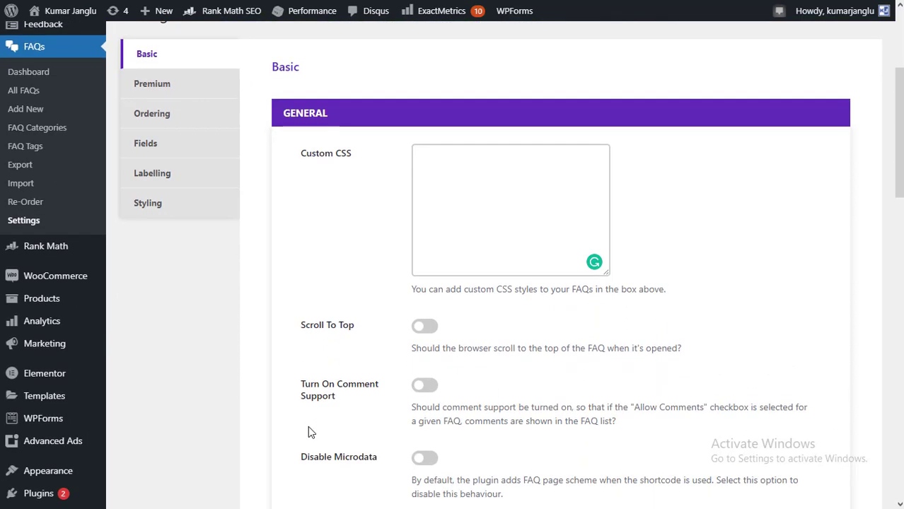
pyautogui.scroll(-6, 308, 428)
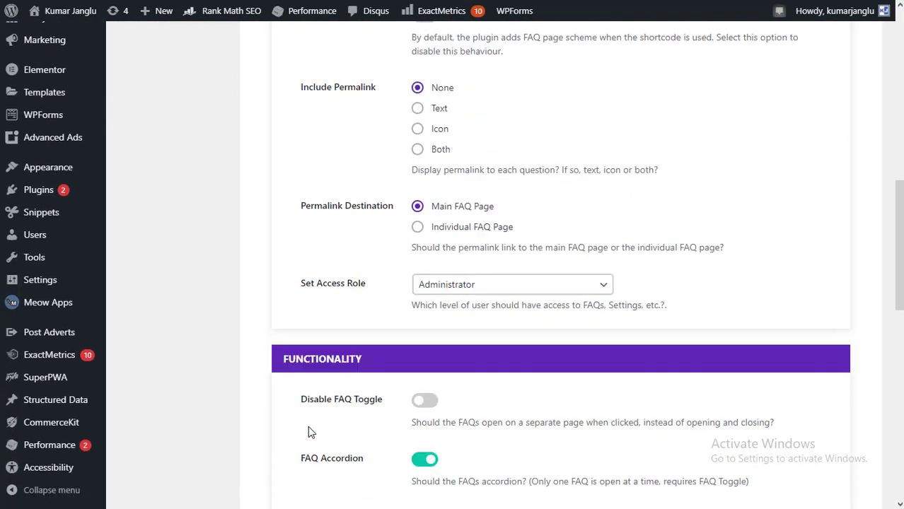
pyautogui.scroll(-2, 308, 428)
pyautogui.scroll(10, 308, 428)
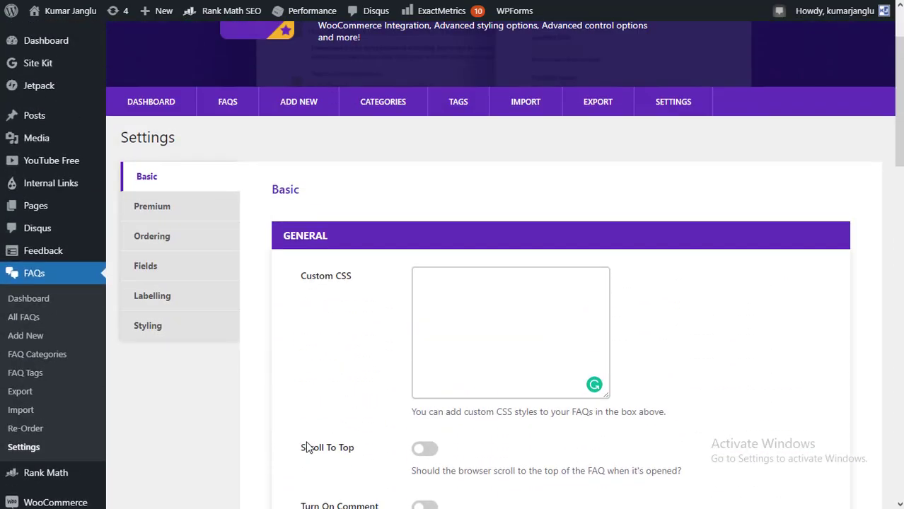
pyautogui.scroll(-4, 308, 443)
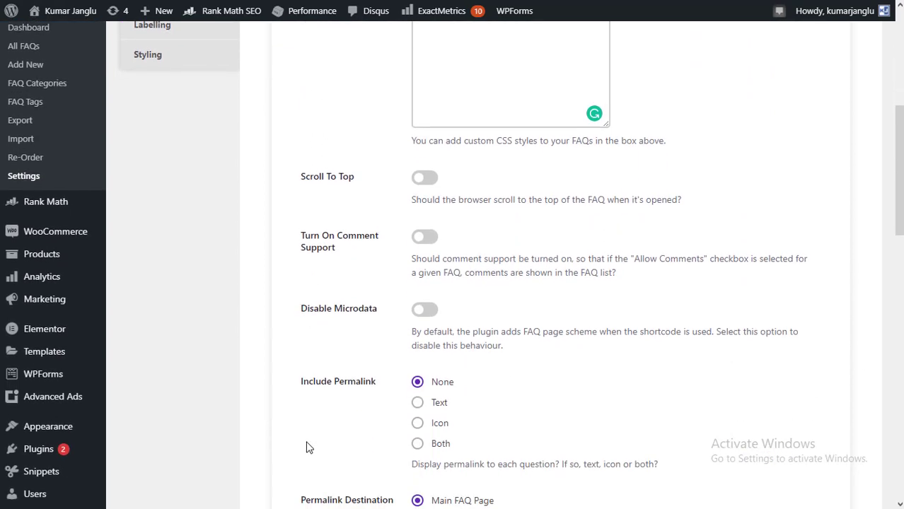
pyautogui.click(430, 179)
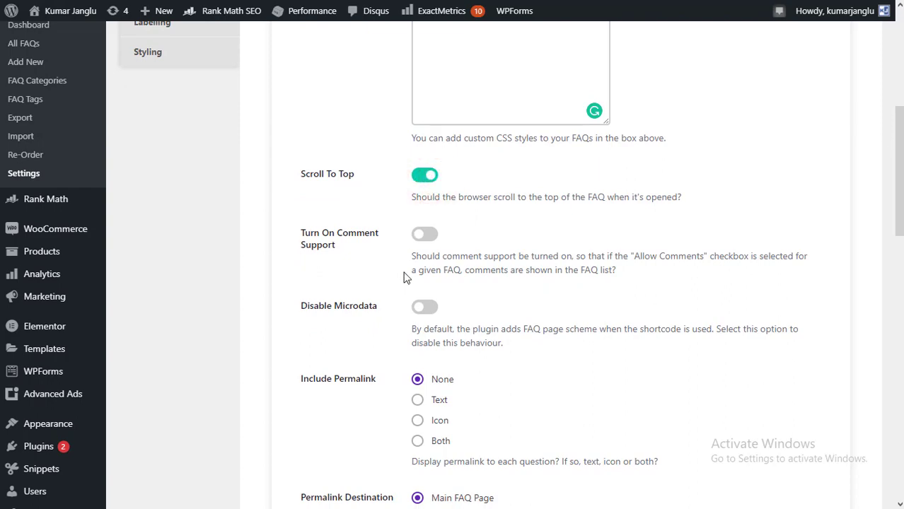
pyautogui.scroll(-1, 404, 277)
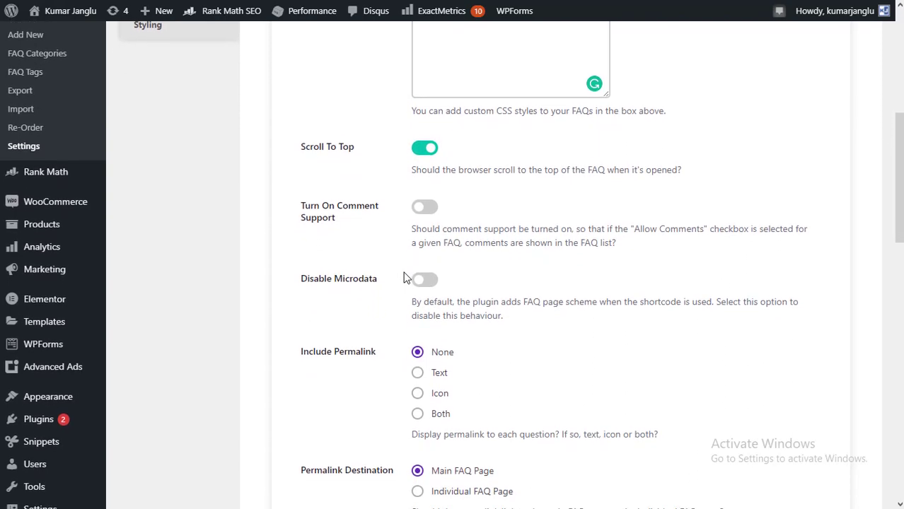
pyautogui.scroll(-1, 404, 278)
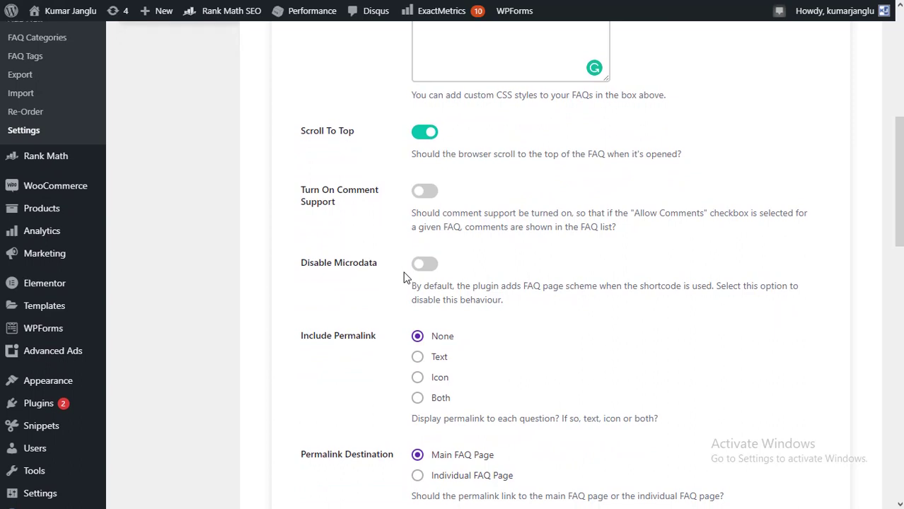
pyautogui.scroll(-1, 405, 277)
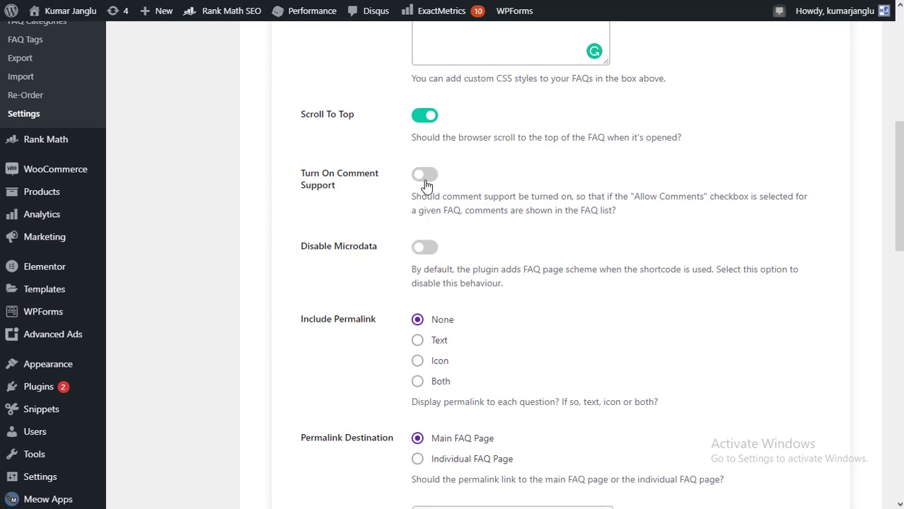
pyautogui.click(424, 181)
# Step: Set Include Permalink to Both so each question shows a text and icon permalink
pyautogui.scroll(-2, 385, 312)
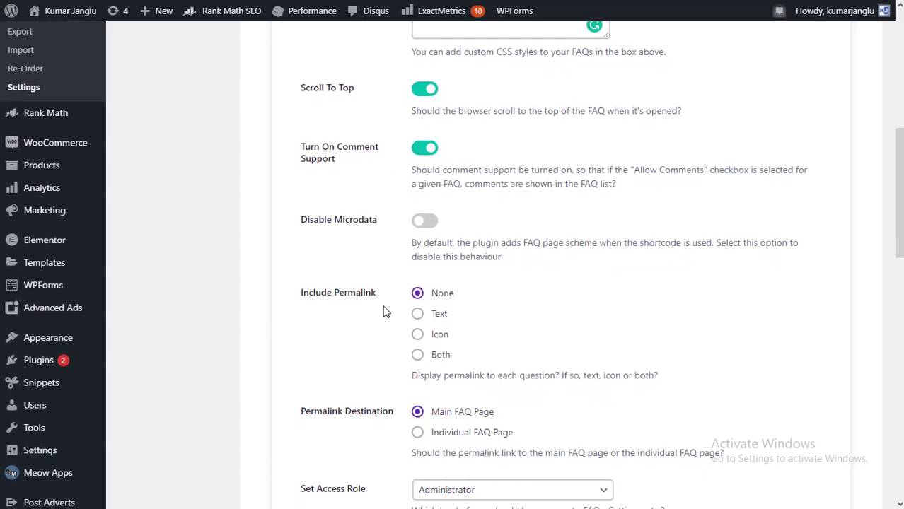
pyautogui.scroll(-2, 385, 312)
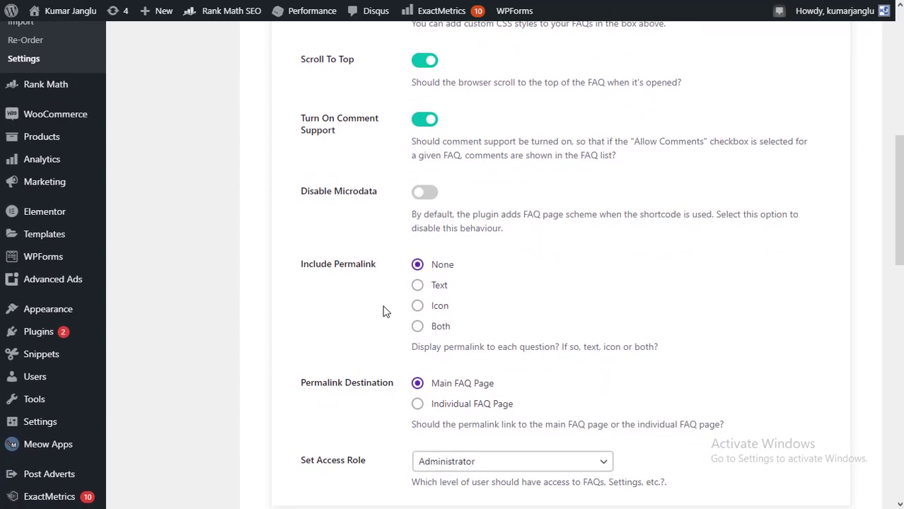
pyautogui.scroll(-4, 385, 312)
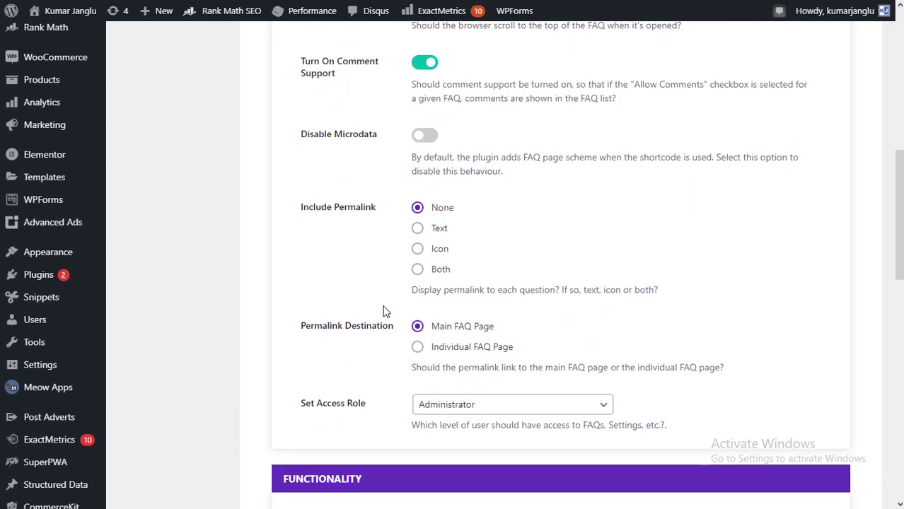
pyautogui.scroll(-1, 386, 312)
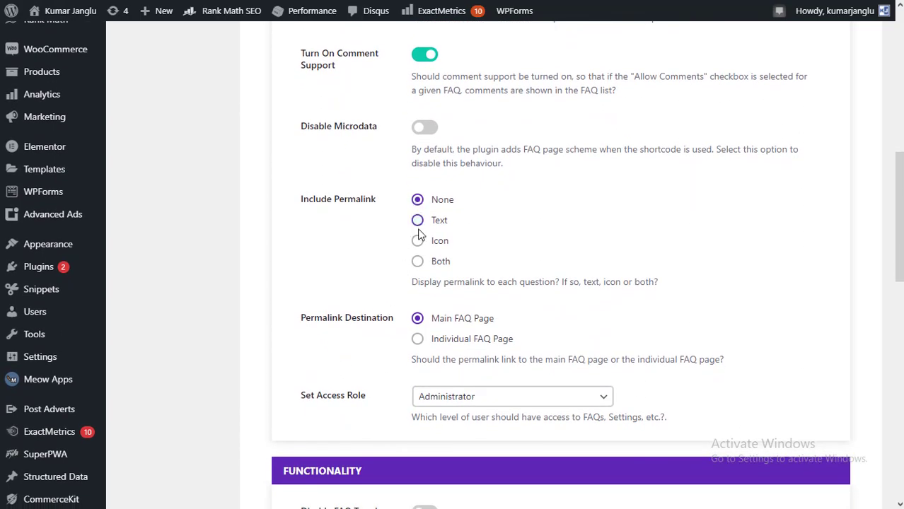
pyautogui.click(419, 261)
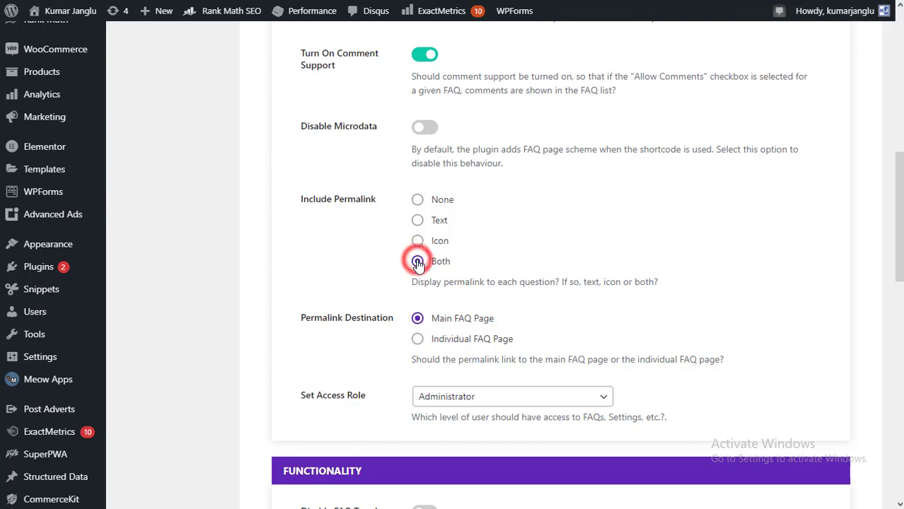
# Step: Enable Hide Categories and Hide Tags in the Display section of the Basic settings
pyautogui.scroll(-2, 395, 274)
pyautogui.scroll(-1, 395, 275)
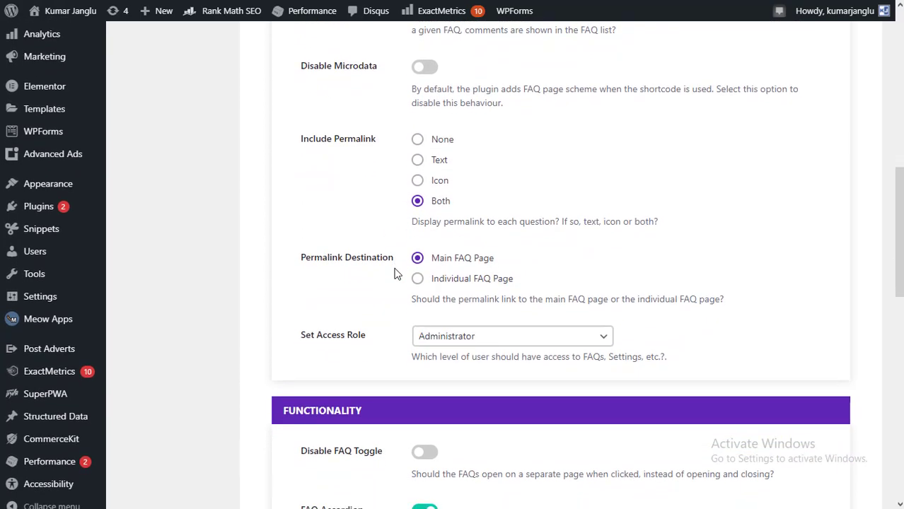
pyautogui.scroll(-4, 439, 318)
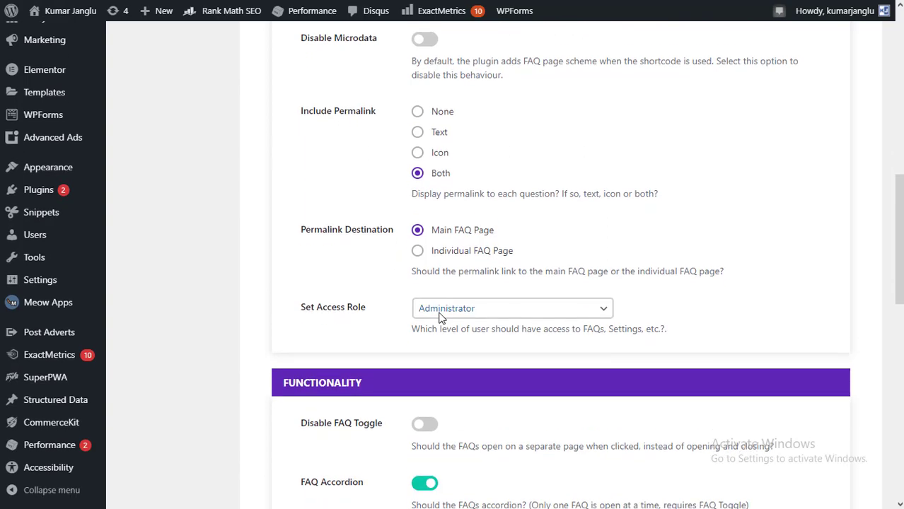
pyautogui.scroll(-5, 441, 320)
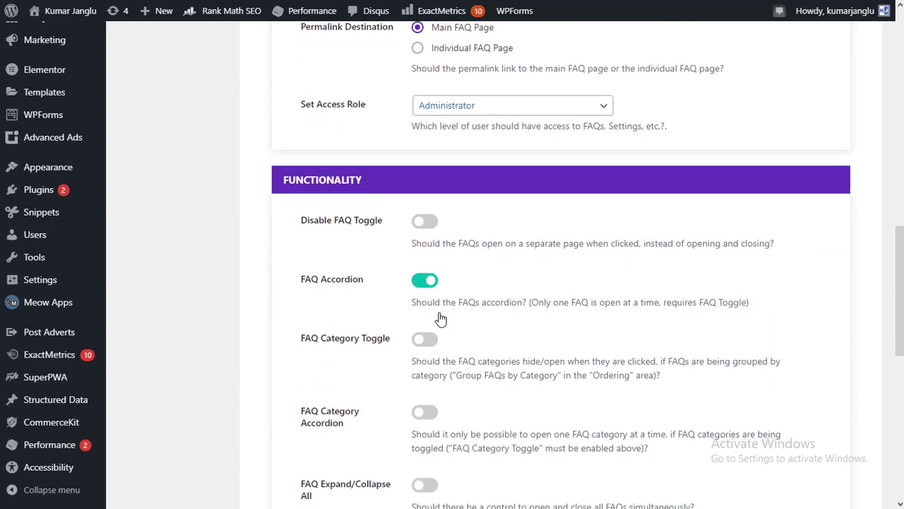
pyautogui.scroll(-3, 438, 318)
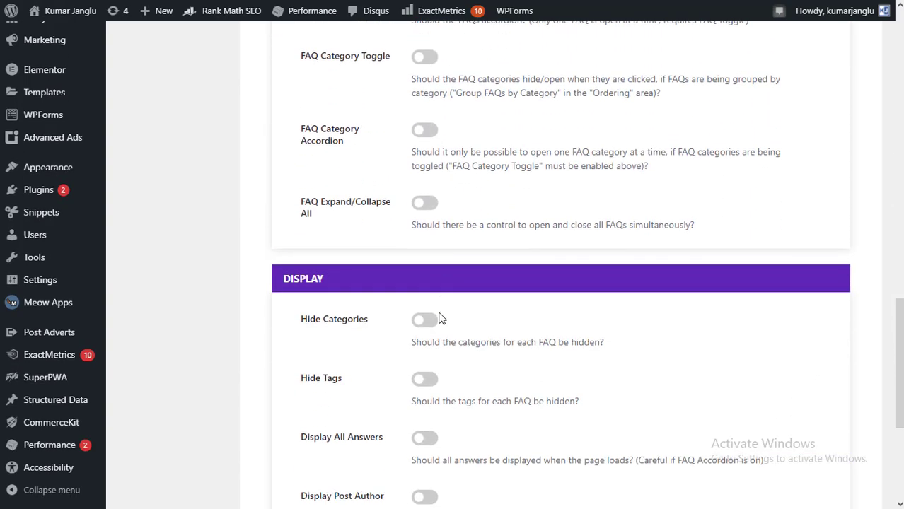
pyautogui.scroll(-1, 439, 318)
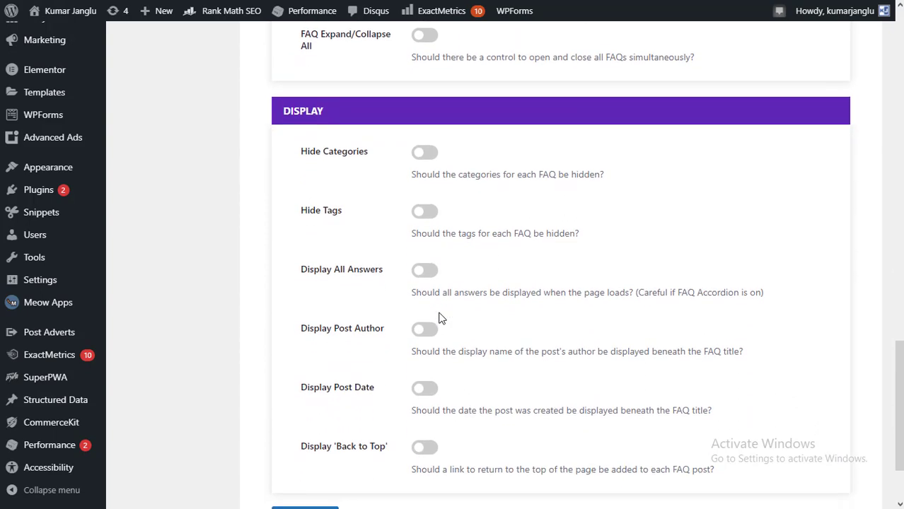
pyautogui.click(428, 149)
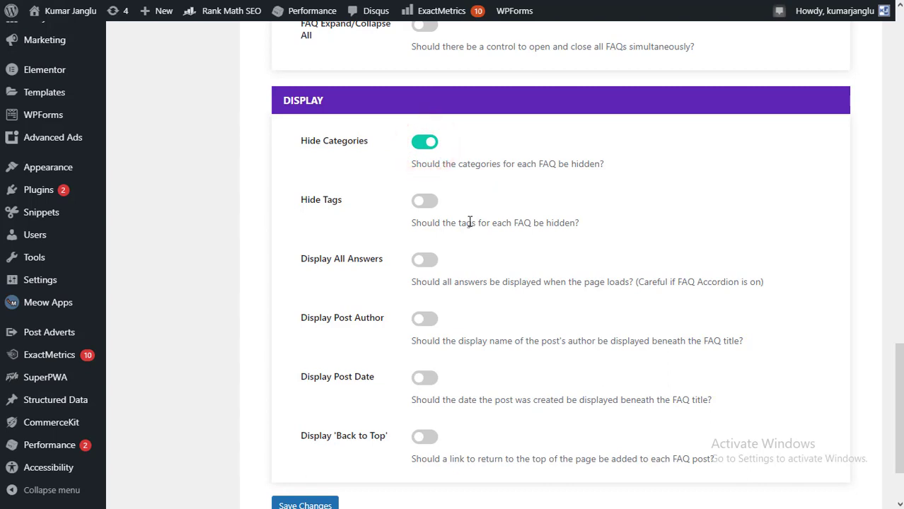
pyautogui.scroll(-1, 470, 222)
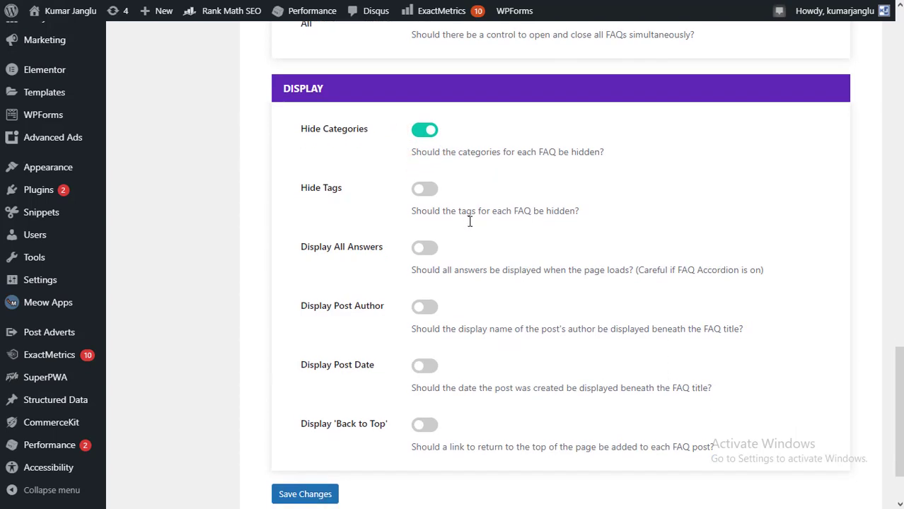
pyautogui.click(427, 193)
# Step: Enable Display Post Author, Display Post Date and Display 'Back to Top', and save the settings changes
pyautogui.scroll(-1, 475, 286)
pyautogui.scroll(-1, 476, 286)
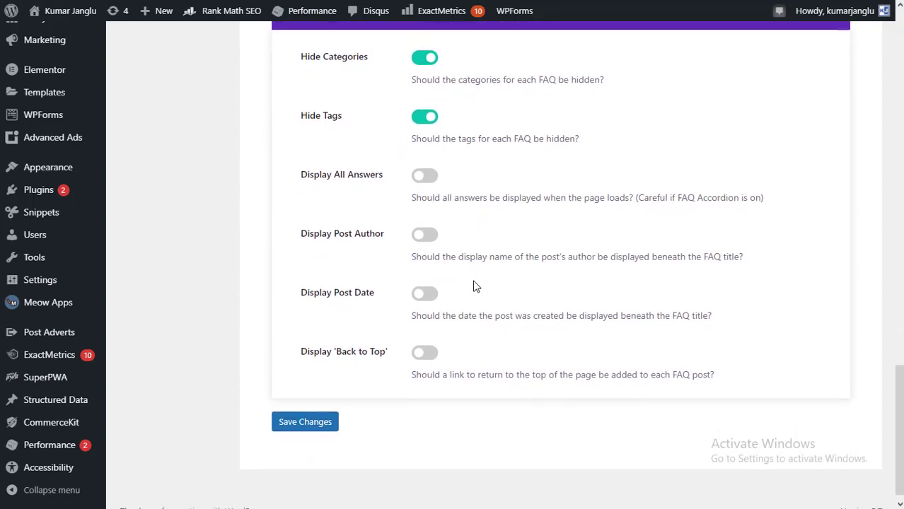
pyautogui.scroll(1, 476, 286)
pyautogui.click(426, 257)
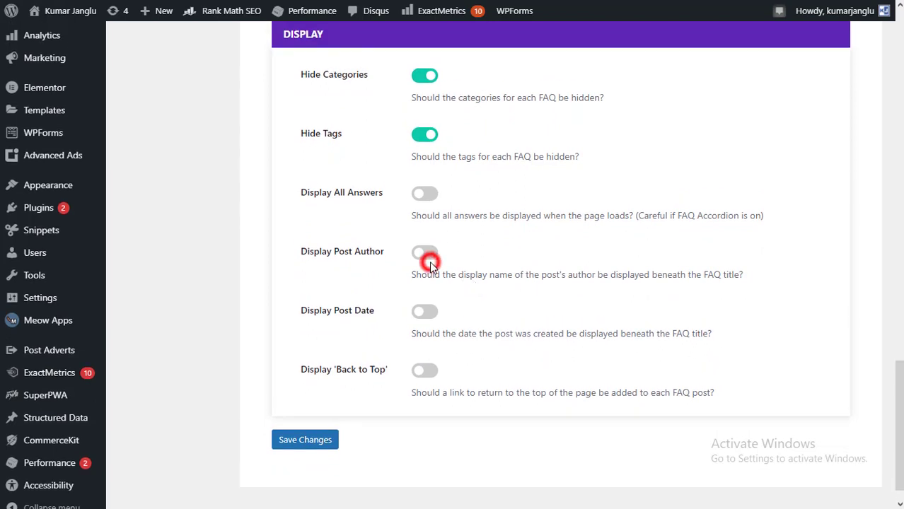
pyautogui.click(429, 316)
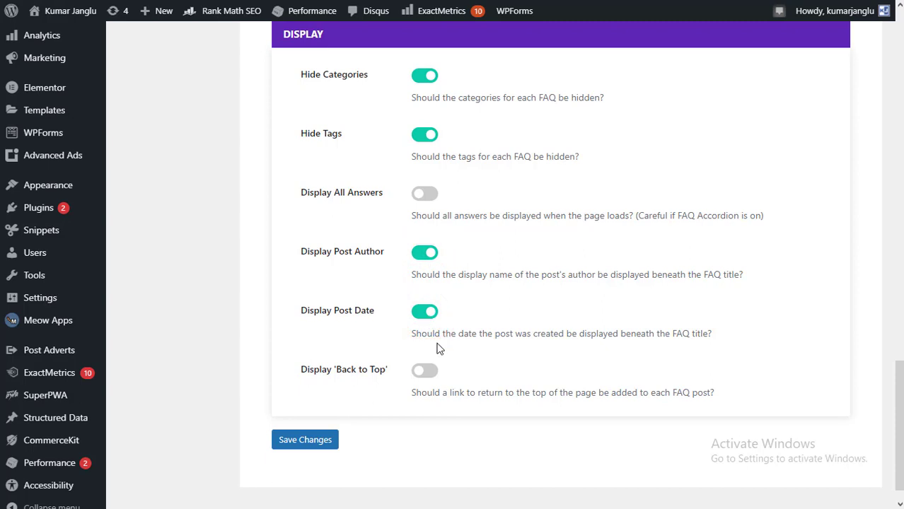
pyautogui.click(425, 374)
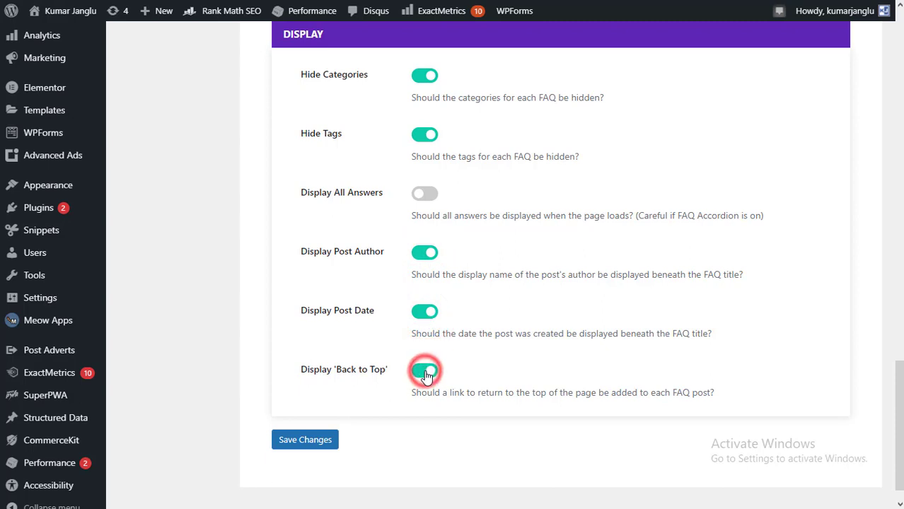
pyautogui.click(315, 439)
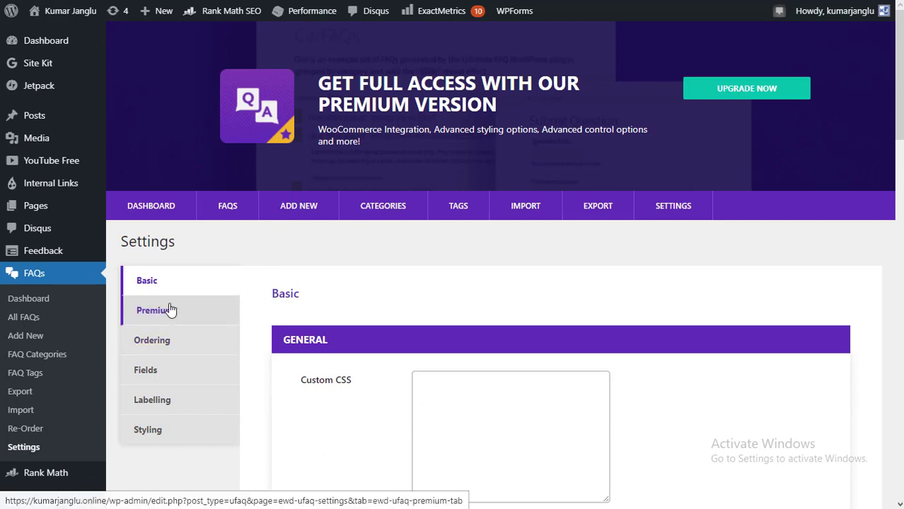
# Step: Examine the options offered in the Premium section of the FAQ settings
pyautogui.click(170, 309)
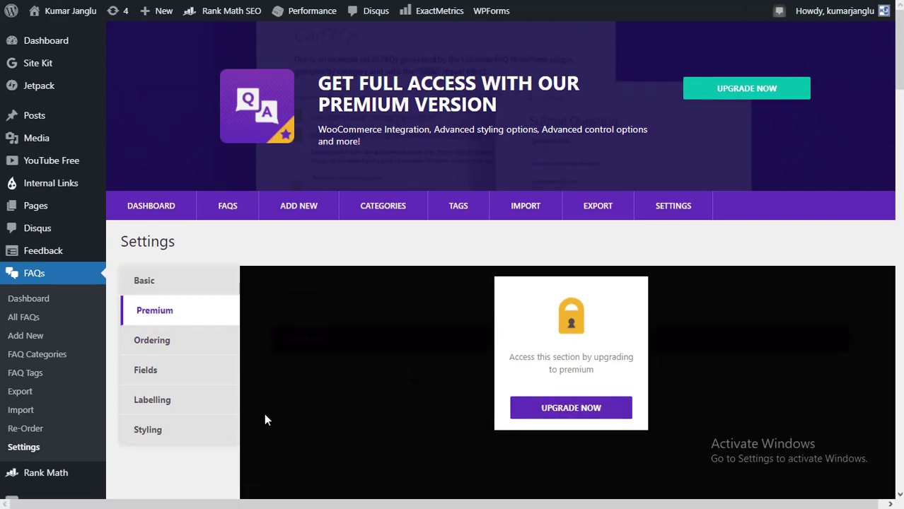
pyautogui.scroll(-3, 264, 416)
pyautogui.scroll(-3, 264, 420)
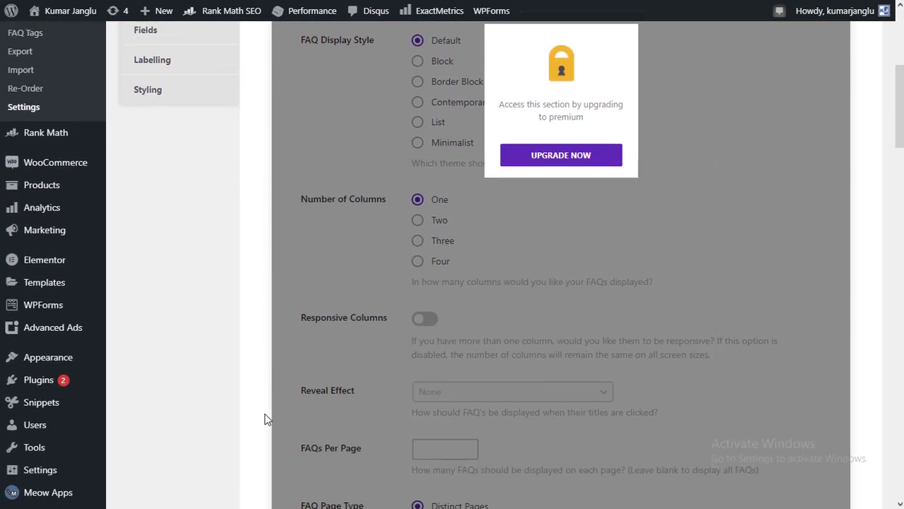
pyautogui.scroll(1, 265, 420)
pyautogui.scroll(3, 264, 420)
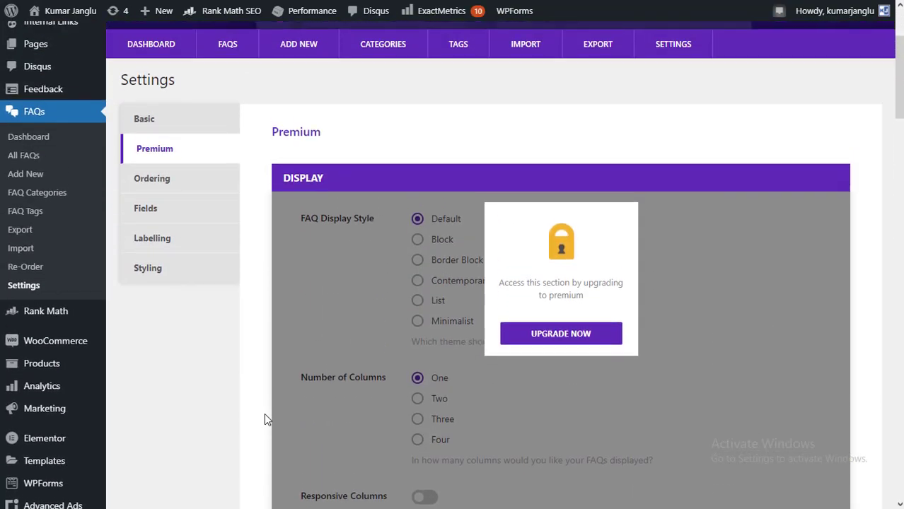
pyautogui.scroll(-10, 264, 419)
pyautogui.scroll(10, 264, 419)
pyautogui.scroll(5, 264, 420)
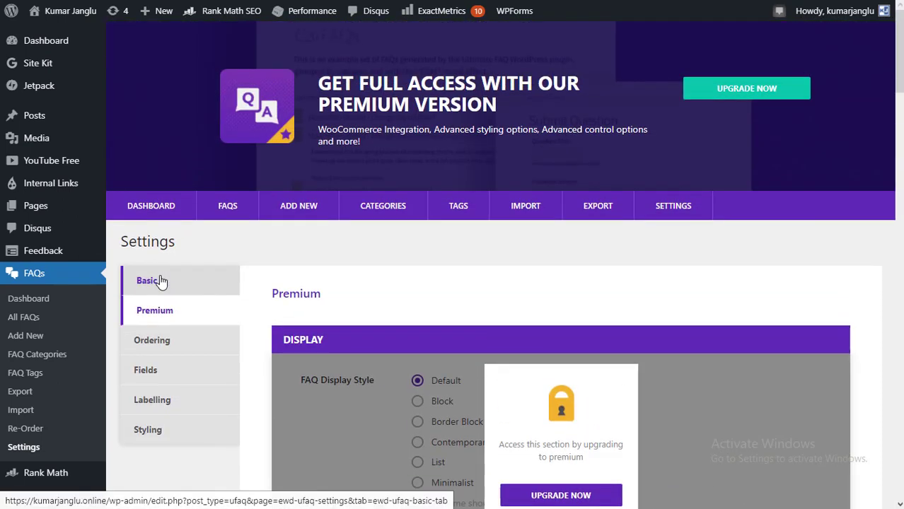
# Step: Visit the live site and view its FAQs page
pyautogui.moveTo(80, 19)
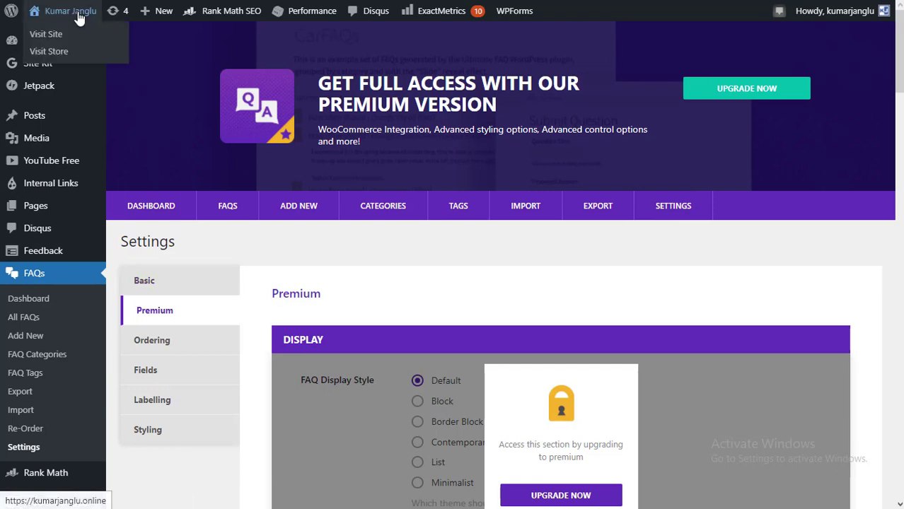
pyautogui.click(47, 35)
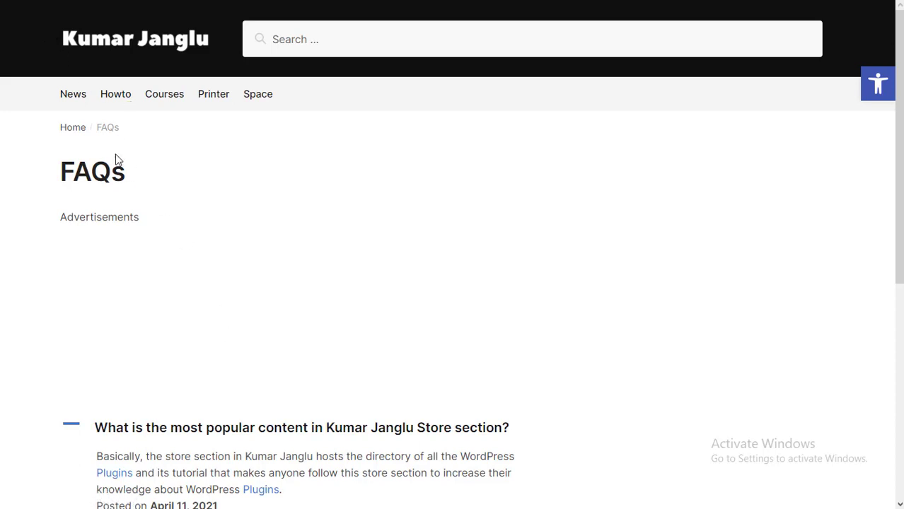
# Step: Read the store-section FAQ on the live FAQs page and look over the page its Plugins link opens
pyautogui.scroll(-2, 239, 286)
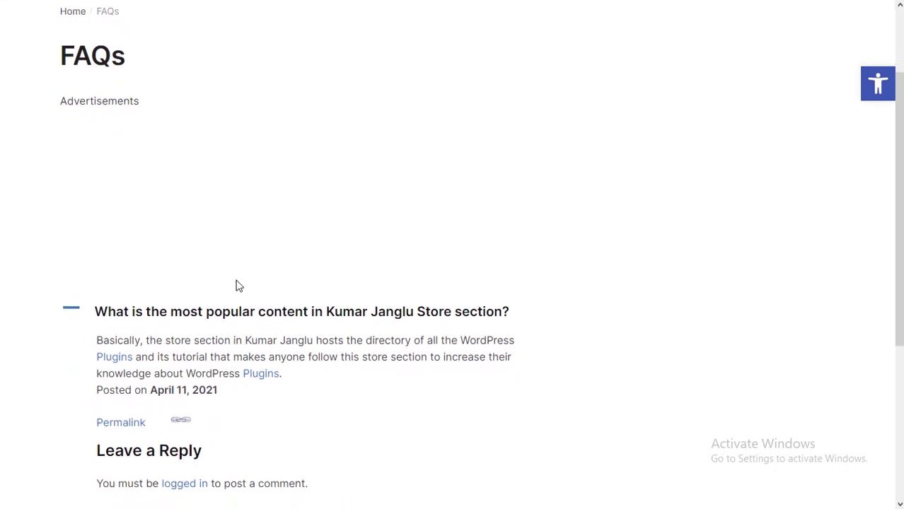
pyautogui.scroll(-1, 238, 286)
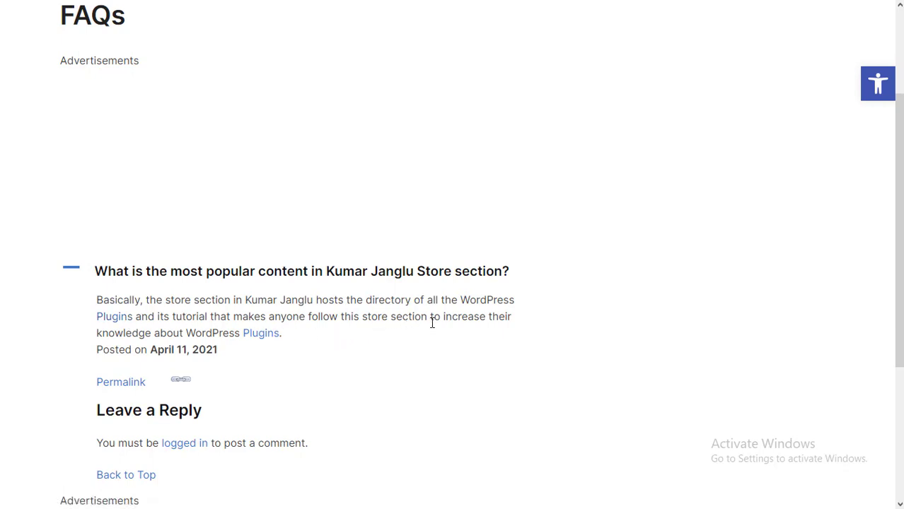
pyautogui.scroll(-1, 433, 323)
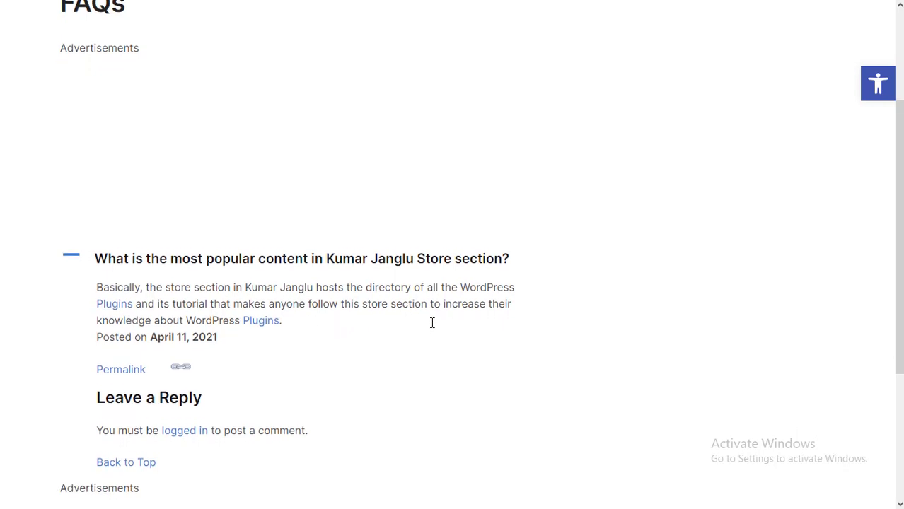
pyautogui.click(110, 320)
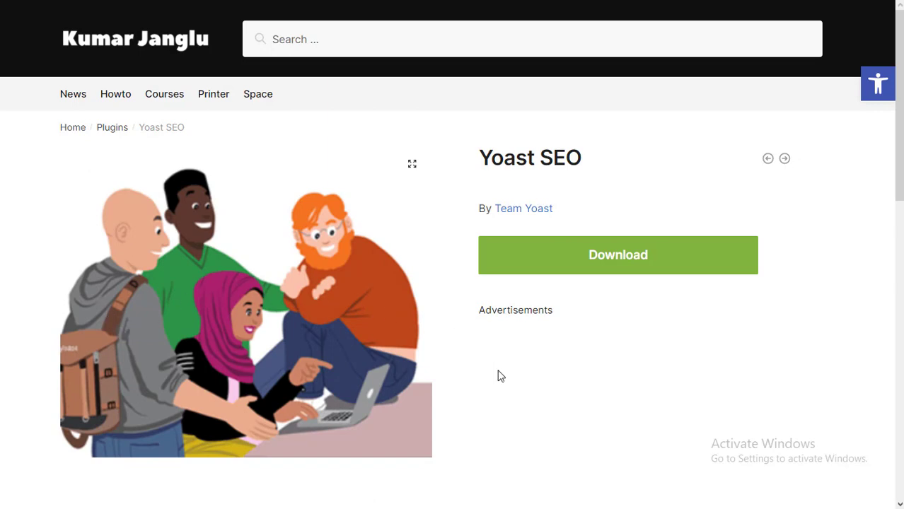
pyautogui.scroll(-10, 500, 376)
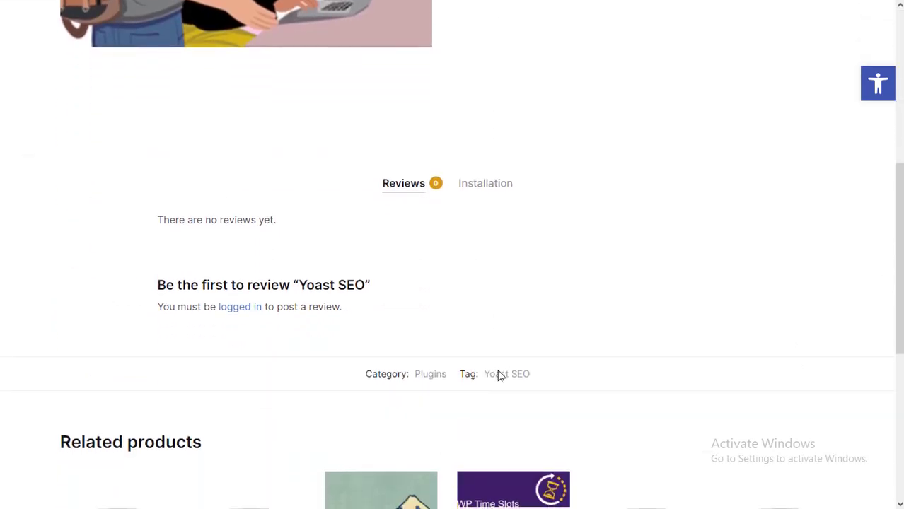
pyautogui.scroll(5, 500, 376)
pyautogui.scroll(5, 500, 376)
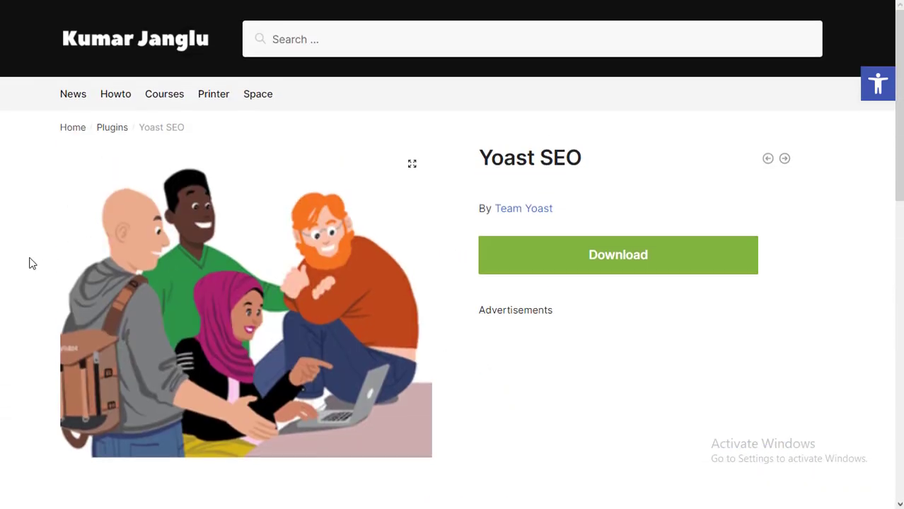
pyautogui.scroll(-10, 32, 263)
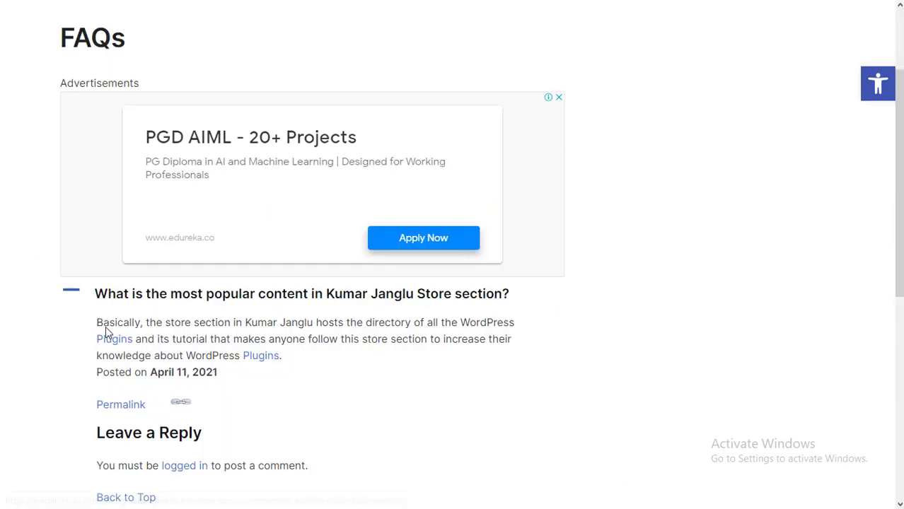
# Step: Try collapsing and expanding the store-section FAQ and review its permalink, comment area and Back to Top link
pyautogui.click(72, 293)
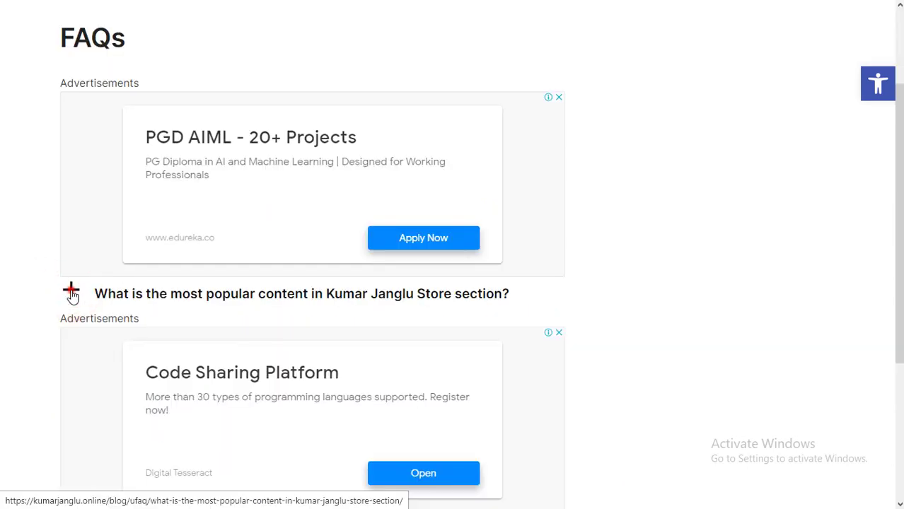
pyautogui.click(73, 293)
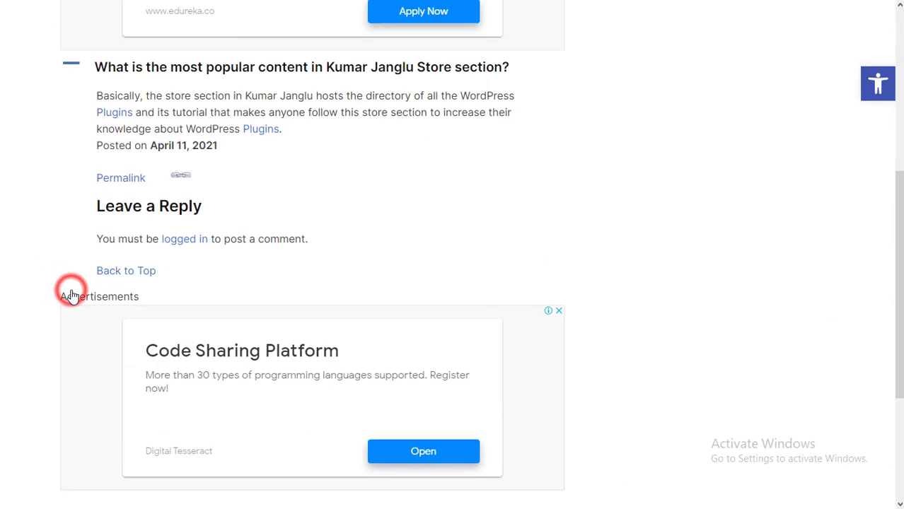
pyautogui.click(72, 68)
pyautogui.click(72, 69)
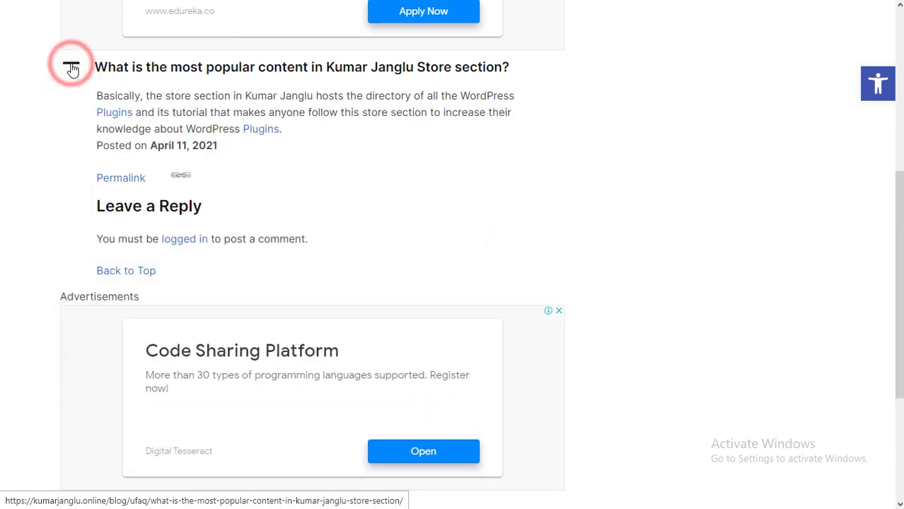
pyautogui.click(72, 69)
pyautogui.click(73, 69)
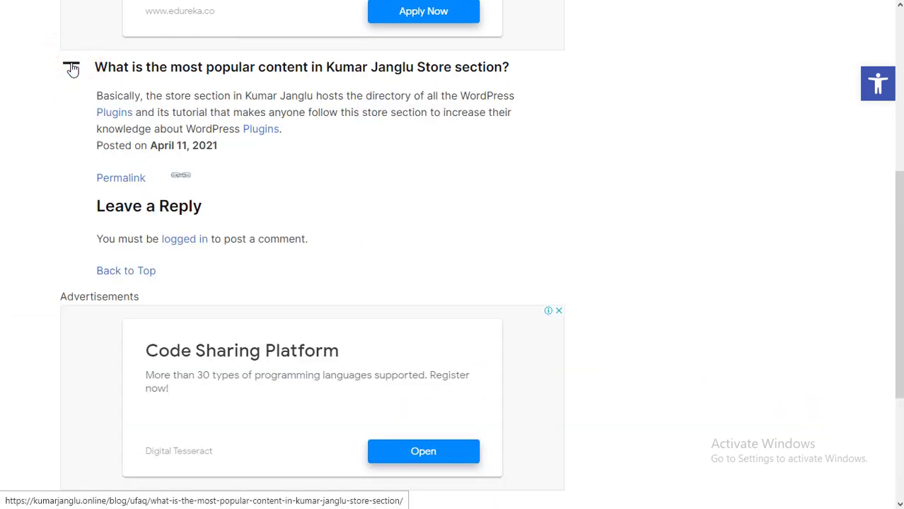
pyautogui.scroll(3, 117, 184)
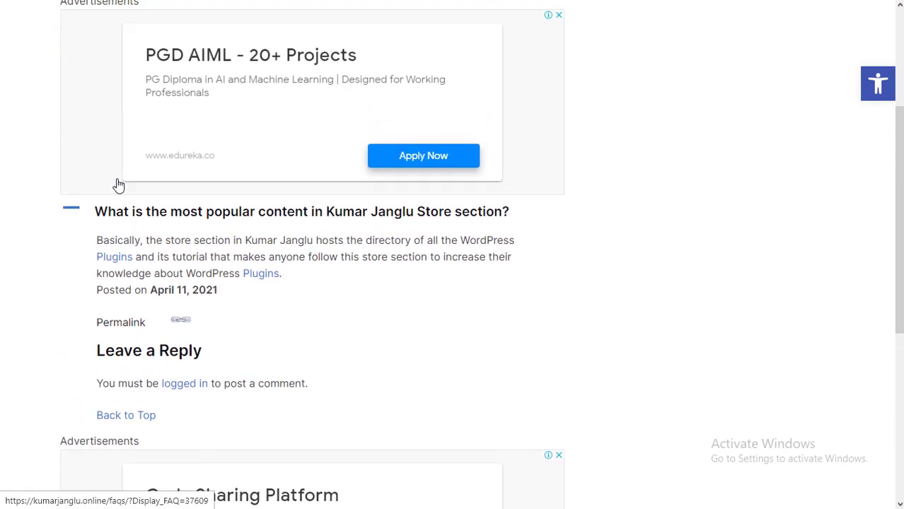
pyautogui.scroll(-4, 258, 220)
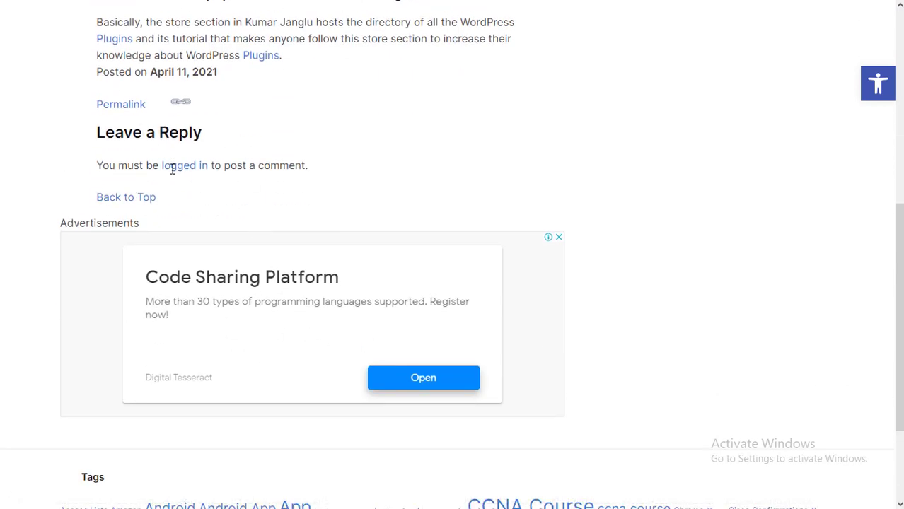
pyautogui.scroll(6, 172, 169)
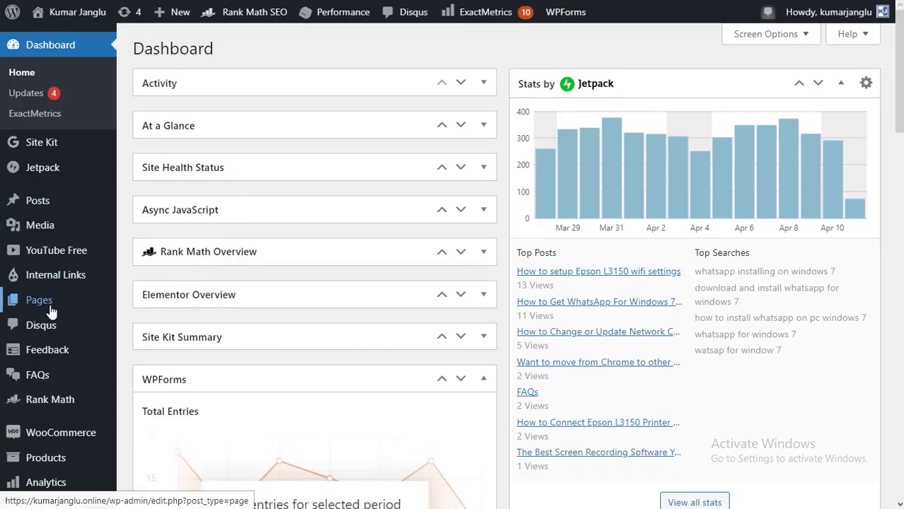
# Step: Open the FAQs page for editing from the WordPress pages list and enable Disable Adverts under Post Adverts
pyautogui.moveTo(51, 311)
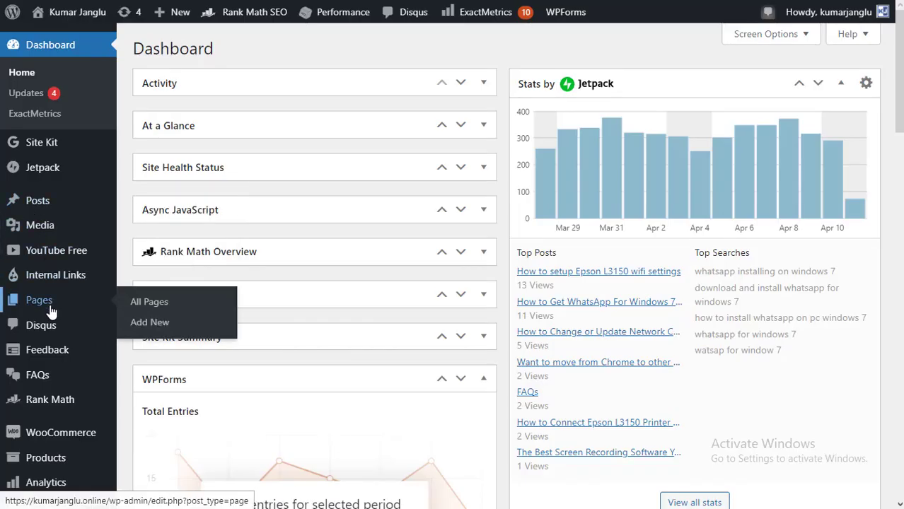
pyautogui.click(149, 303)
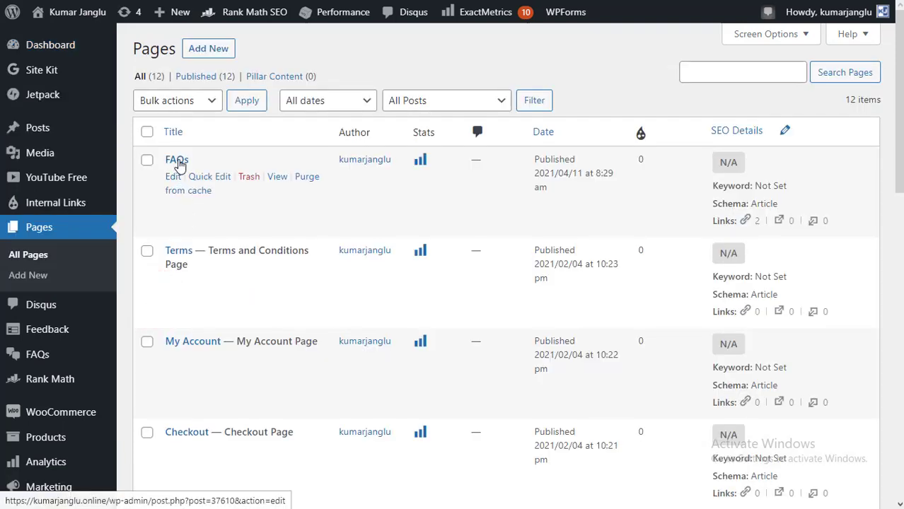
pyautogui.click(174, 178)
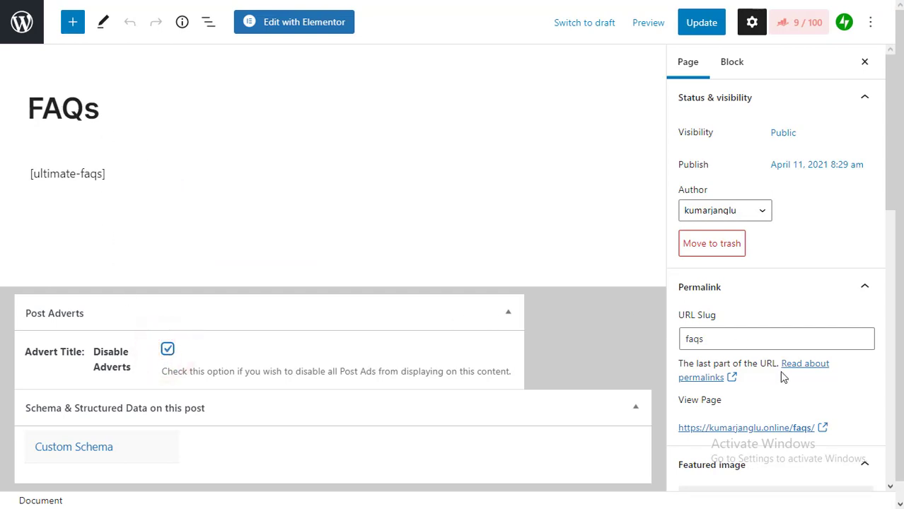
# Step: Enable 'Disable ads on this page' in the FAQs page's Ad Settings and update the page
pyautogui.scroll(-10, 781, 374)
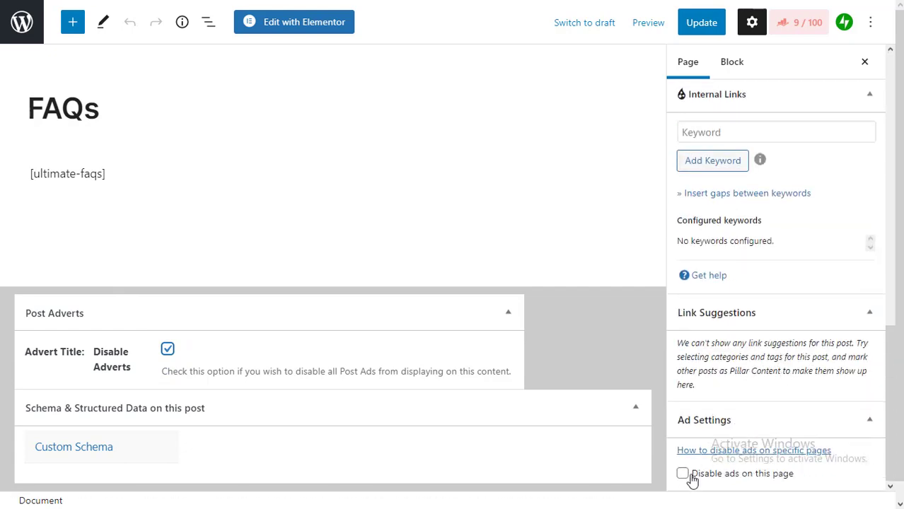
pyautogui.click(683, 475)
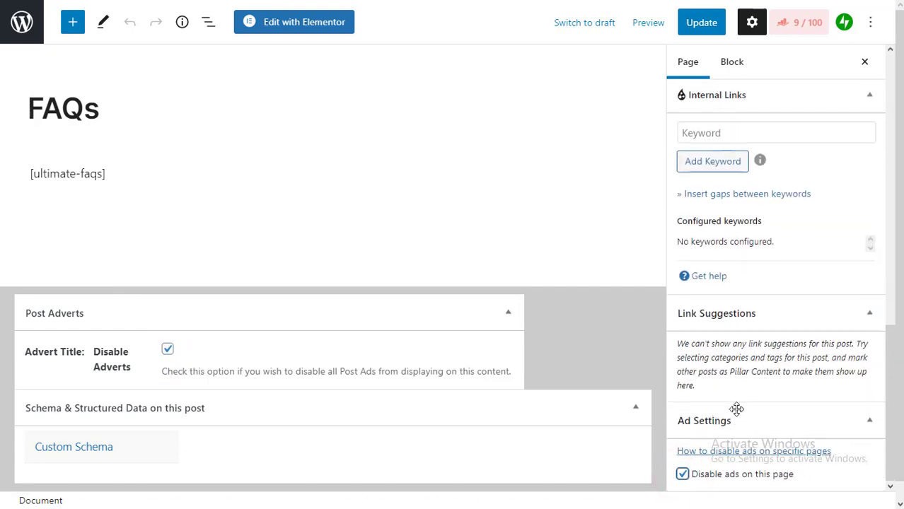
pyautogui.scroll(2, 736, 408)
pyautogui.scroll(4, 736, 408)
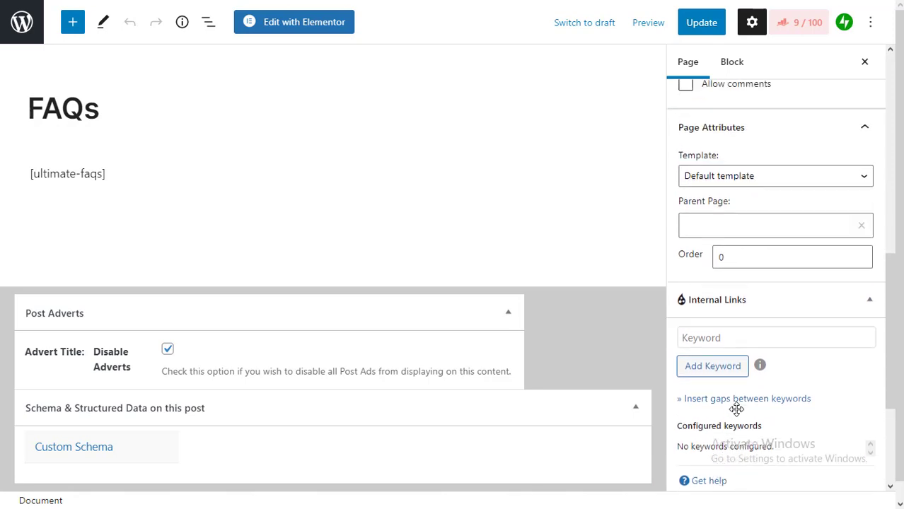
pyautogui.scroll(3, 737, 408)
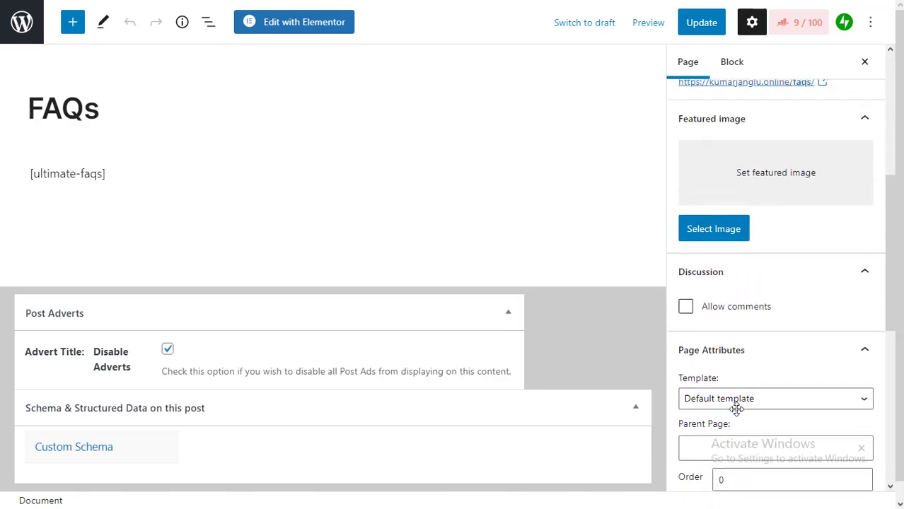
pyautogui.scroll(4, 736, 408)
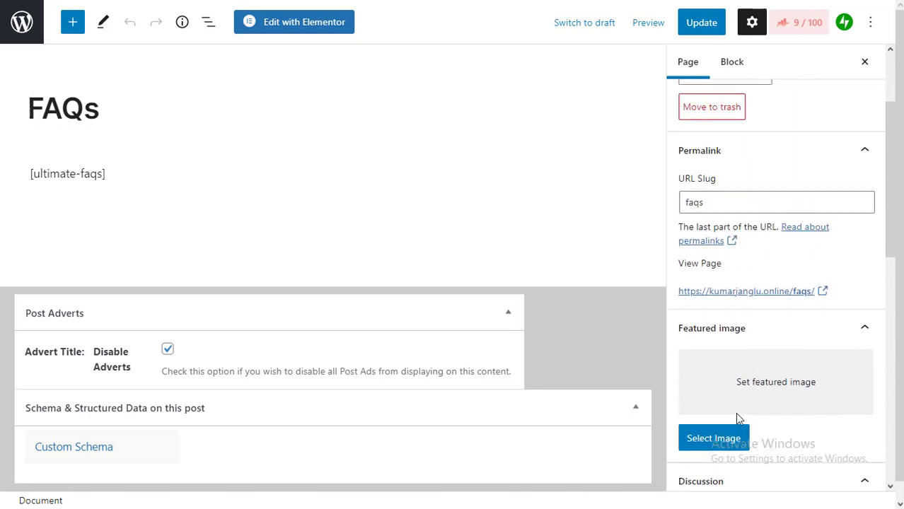
pyautogui.scroll(3, 737, 415)
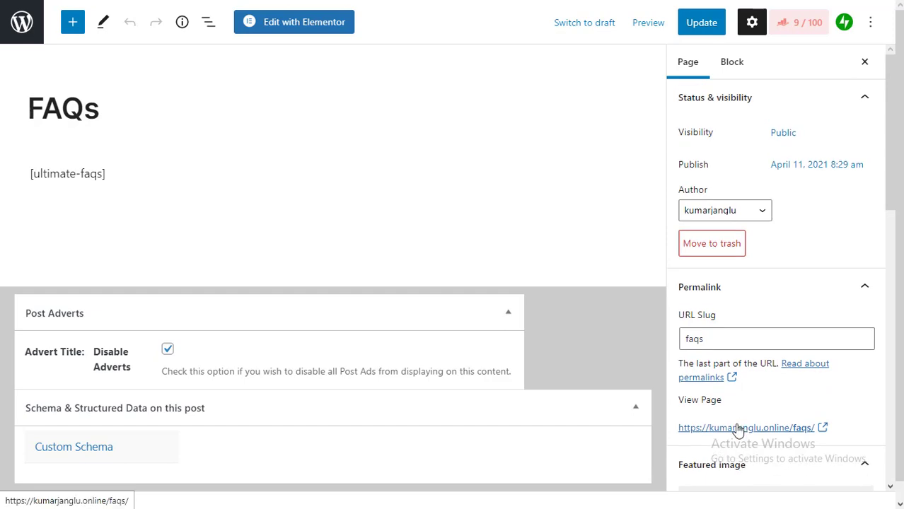
pyautogui.click(702, 24)
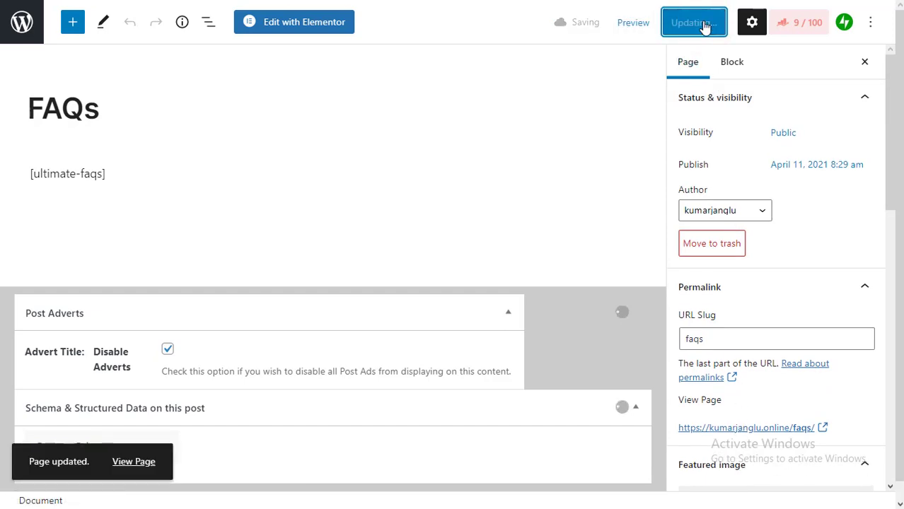
# Step: View the updated FAQs page on the live site and toggle the FAQ answer to check its layout
pyautogui.click(134, 463)
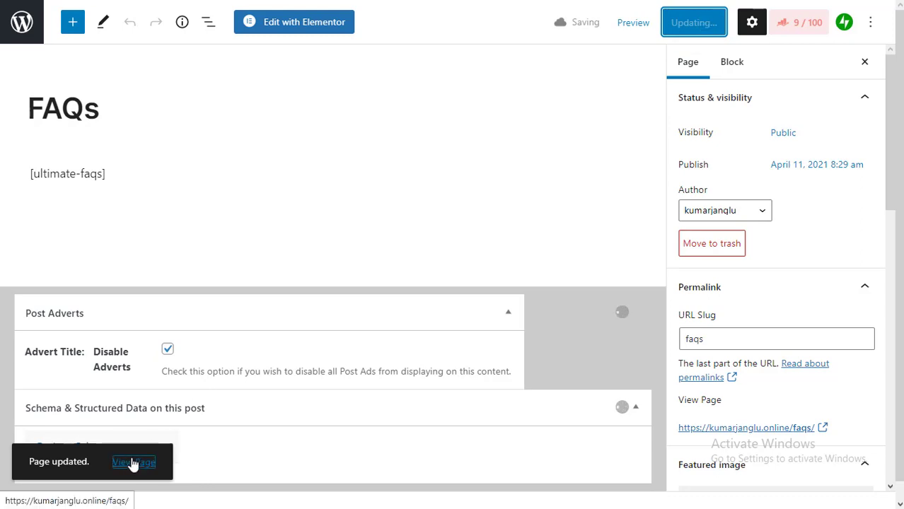
pyautogui.click(134, 463)
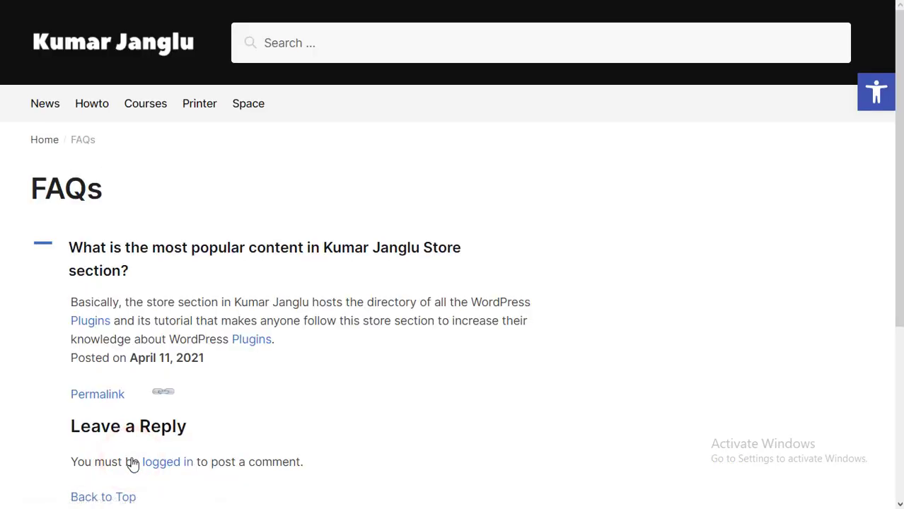
pyautogui.scroll(-2, 177, 316)
pyautogui.scroll(2, 176, 317)
pyautogui.click(45, 244)
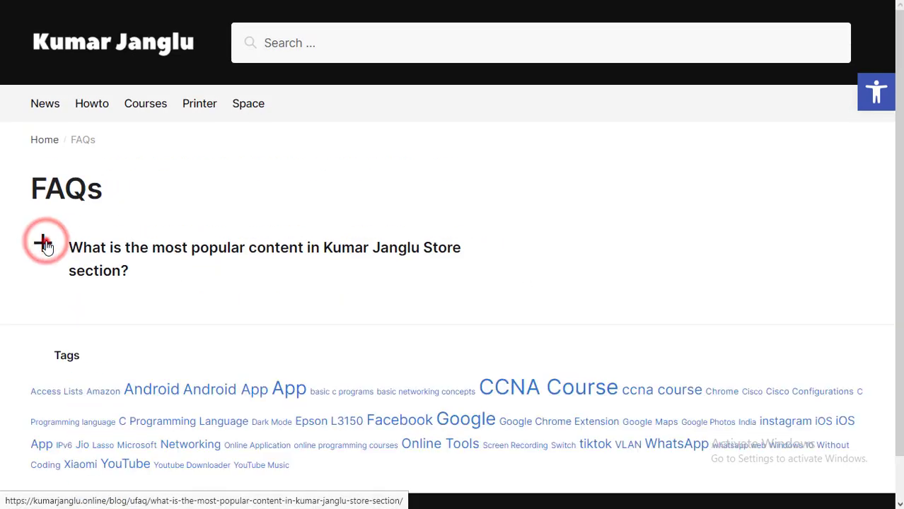
pyautogui.click(45, 243)
pyautogui.click(51, 74)
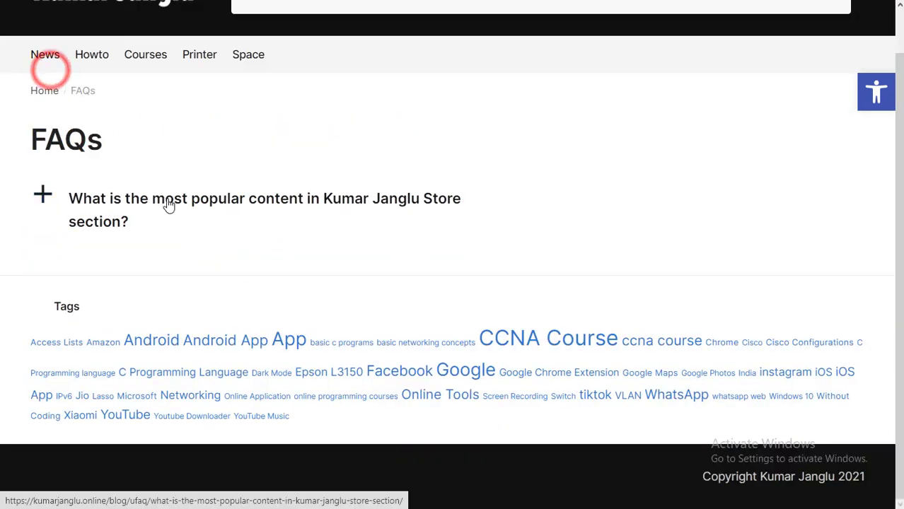
pyautogui.scroll(1, 168, 212)
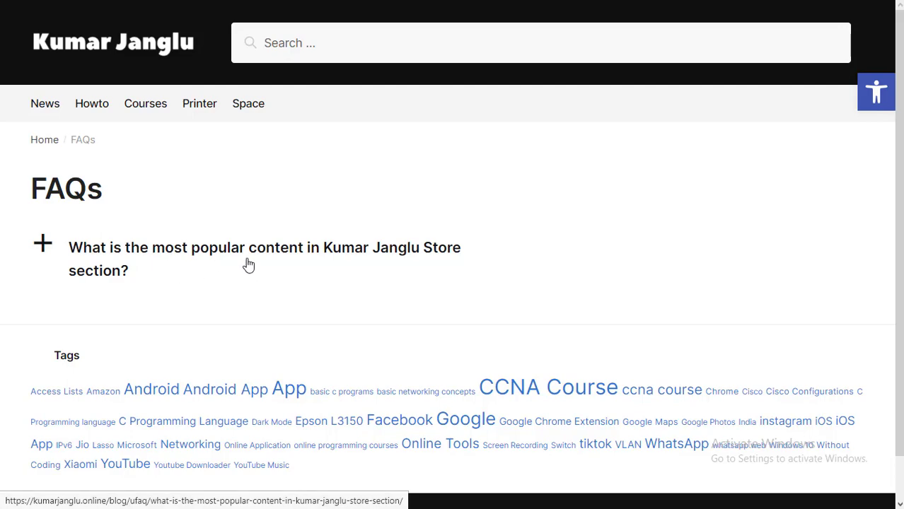
# Step: Return to the WordPress admin and add a new FAQ titled "What is the motto of Kumar Janglu?"
pyautogui.hotkey('ctrl', 'Tab')
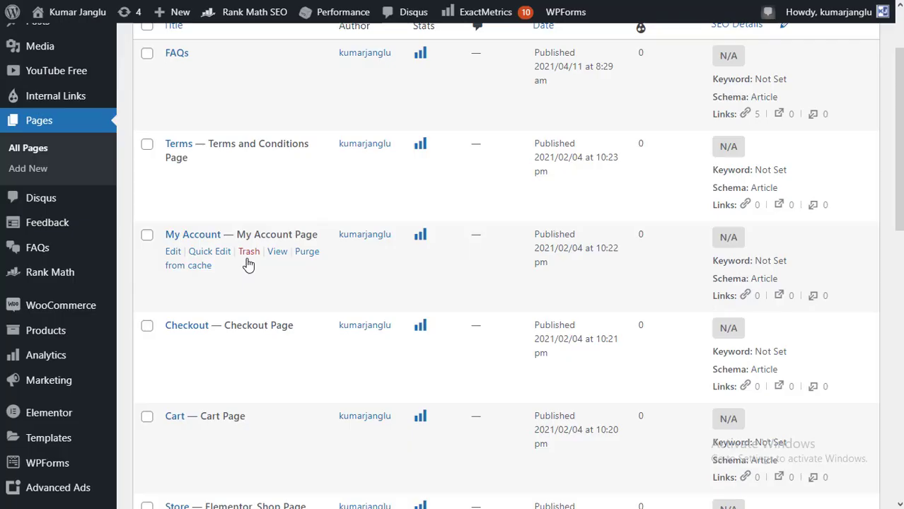
pyautogui.scroll(-2, 210, 265)
pyautogui.scroll(1, 210, 264)
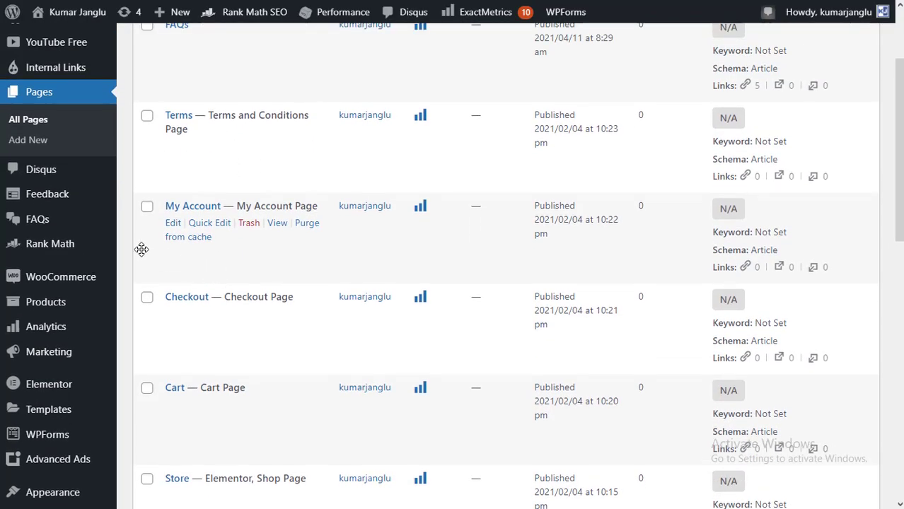
pyautogui.moveTo(36, 224)
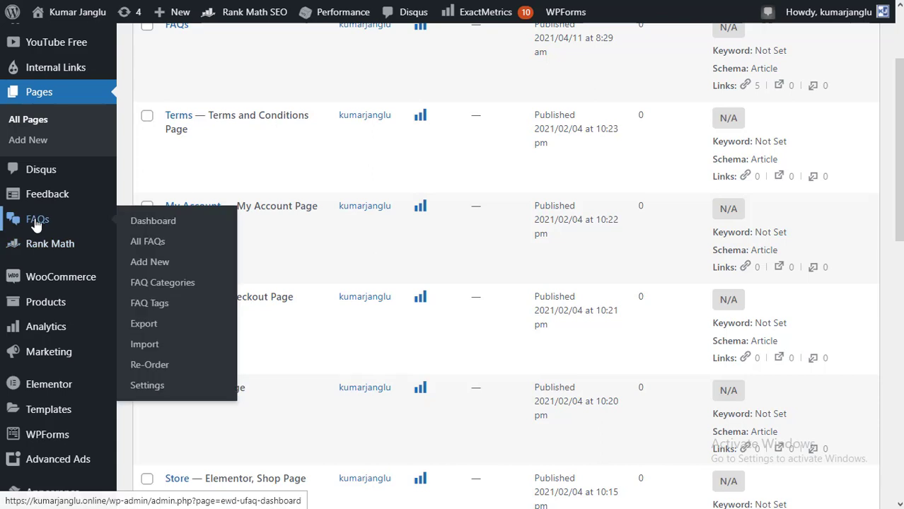
pyautogui.click(150, 262)
pyautogui.write('What is the motto of Kumar Janglu?')
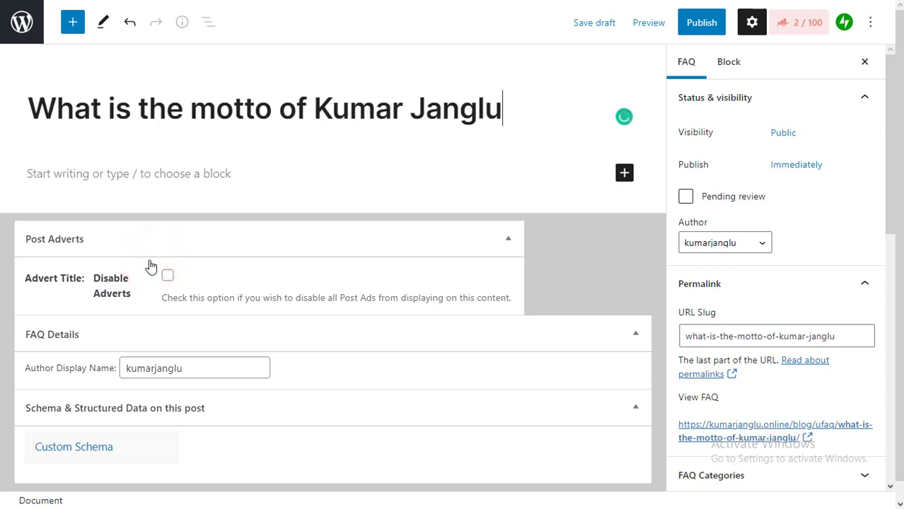
# Step: Enter the answer 'The motto of Kumar Janglu is "We Believe in Technology".' and publish the FAQ
pyautogui.click(123, 177)
pyautogui.write('The motto of Kumar Janglu is "')
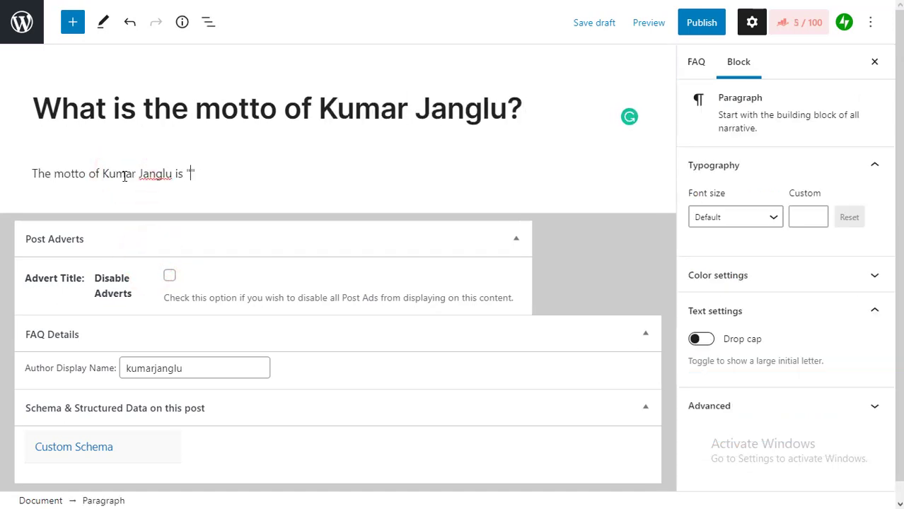
pyautogui.write('We Believe in Technology')
pyautogui.press('End')
pyautogui.write('.')
pyautogui.click(702, 22)
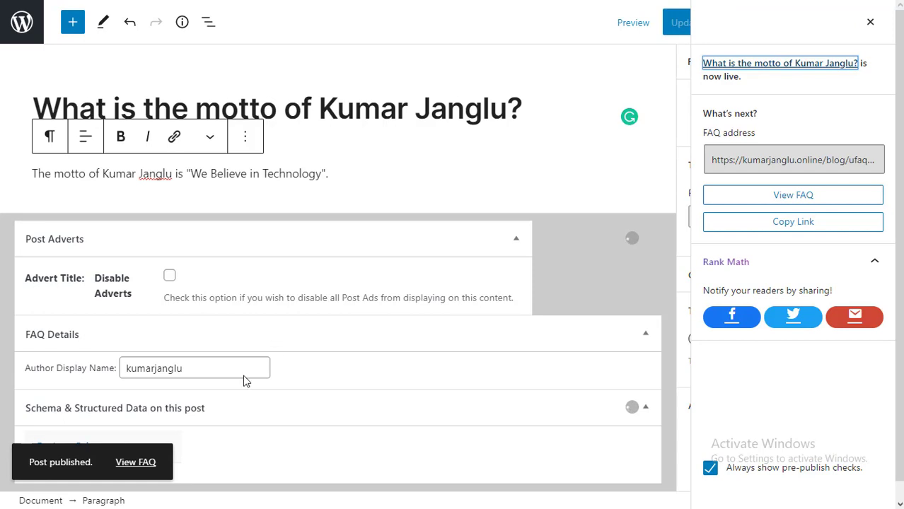
# Step: Open the FAQs page on the live site and look over the list of questions in the Store category
pyautogui.click(137, 463)
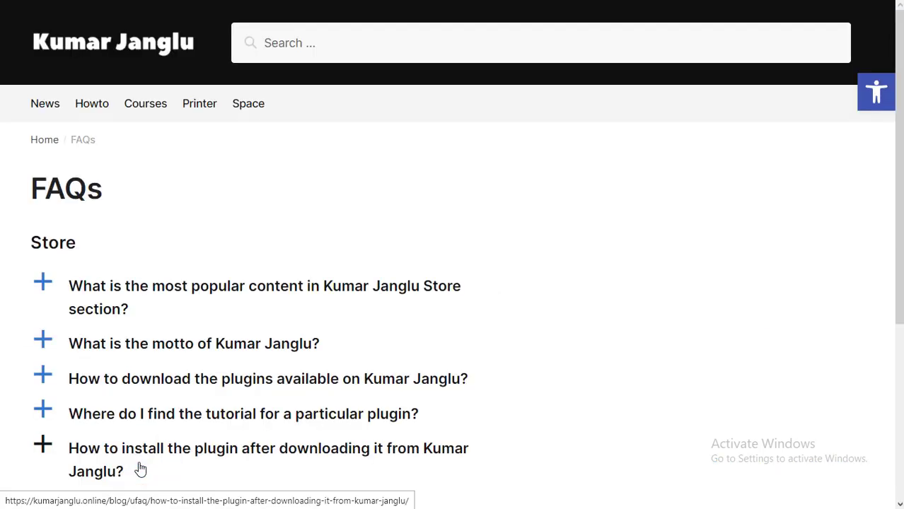
pyautogui.scroll(-4, 343, 251)
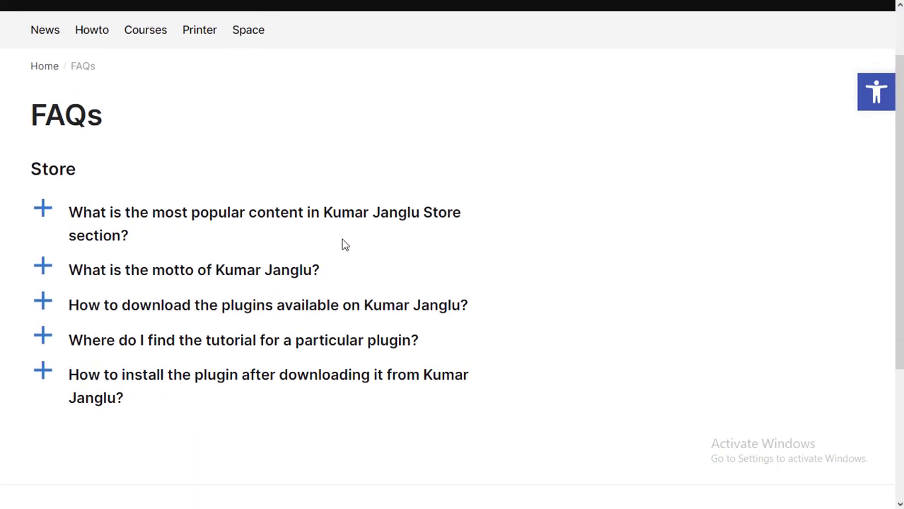
pyautogui.scroll(4, 343, 245)
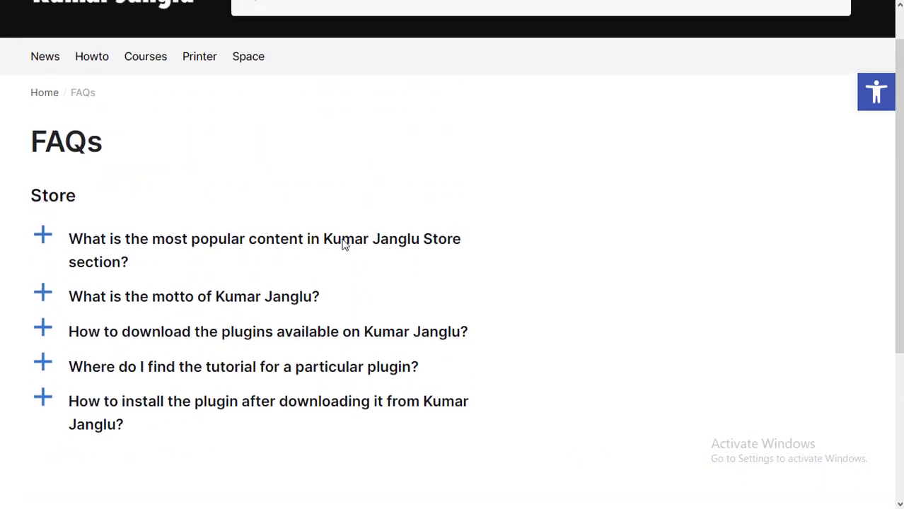
pyautogui.scroll(1, 343, 245)
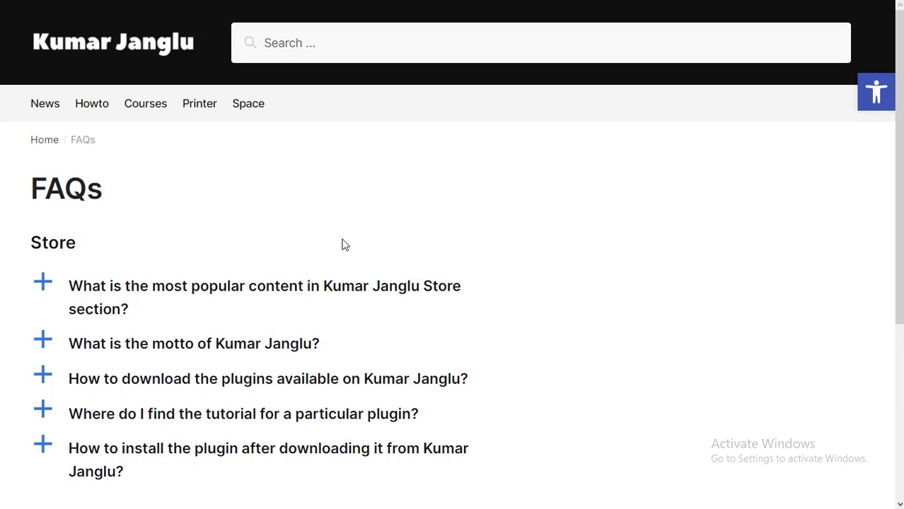
pyautogui.hotkey('ctrl', '-')
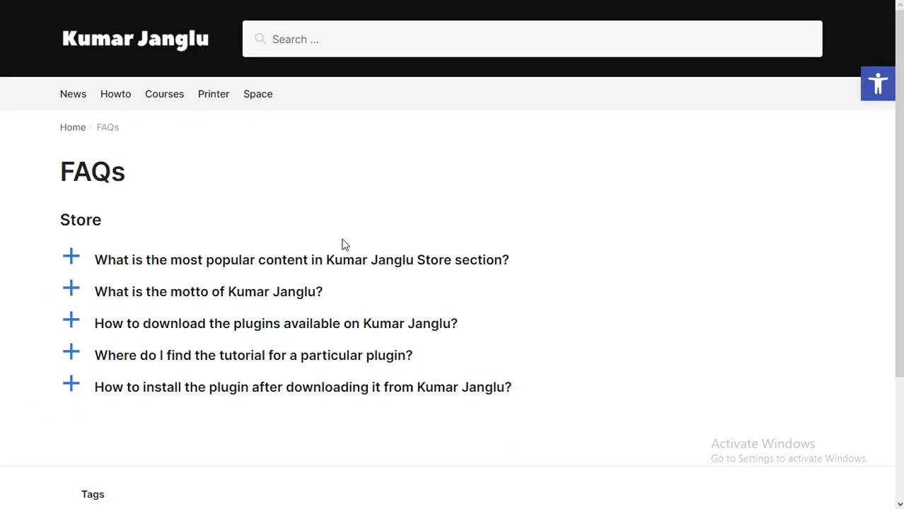
# Step: Expand each Store question in turn on the live FAQs page and examine its answer, author and date line, permalink and comment section
pyautogui.click(160, 264)
pyautogui.scroll(1, 281, 190)
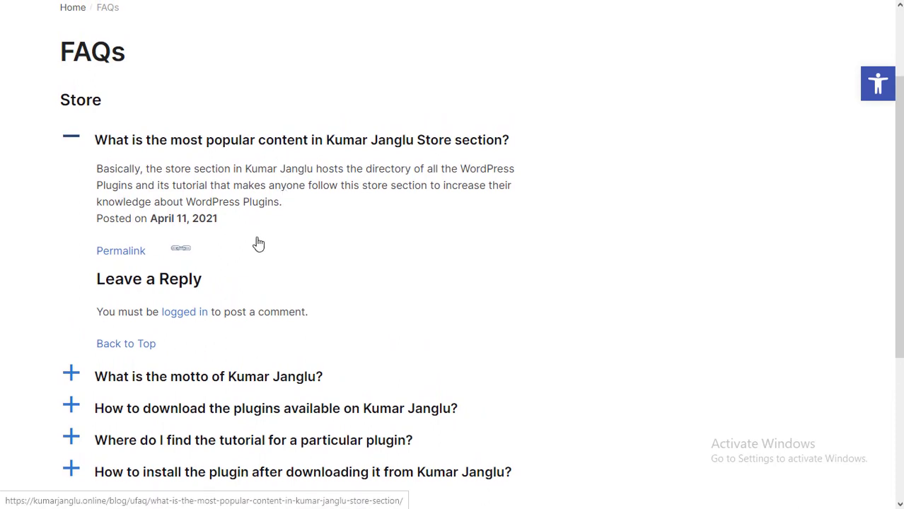
pyautogui.click(128, 379)
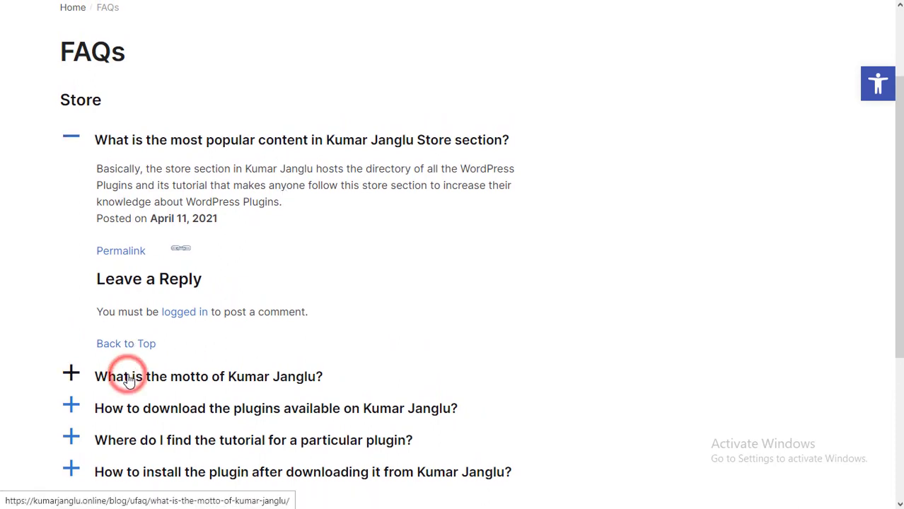
pyautogui.scroll(1, 212, 219)
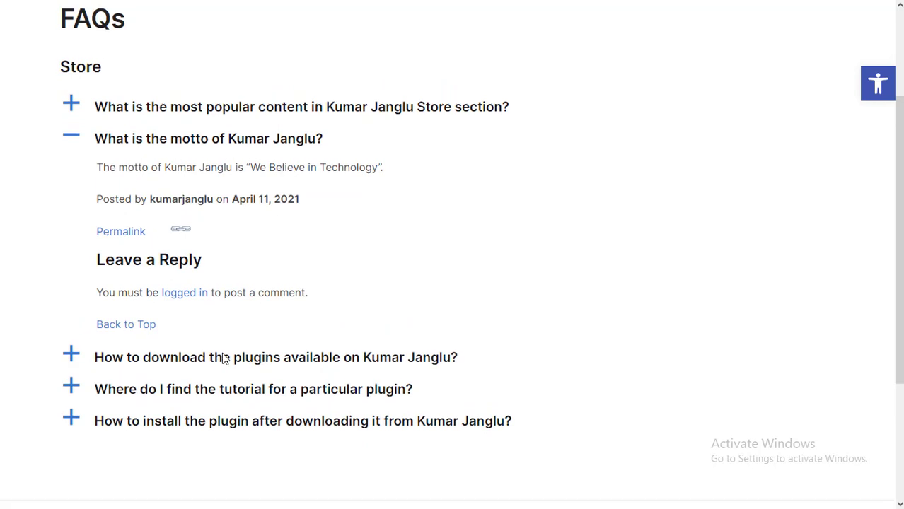
pyautogui.click(165, 359)
pyautogui.scroll(2, 222, 245)
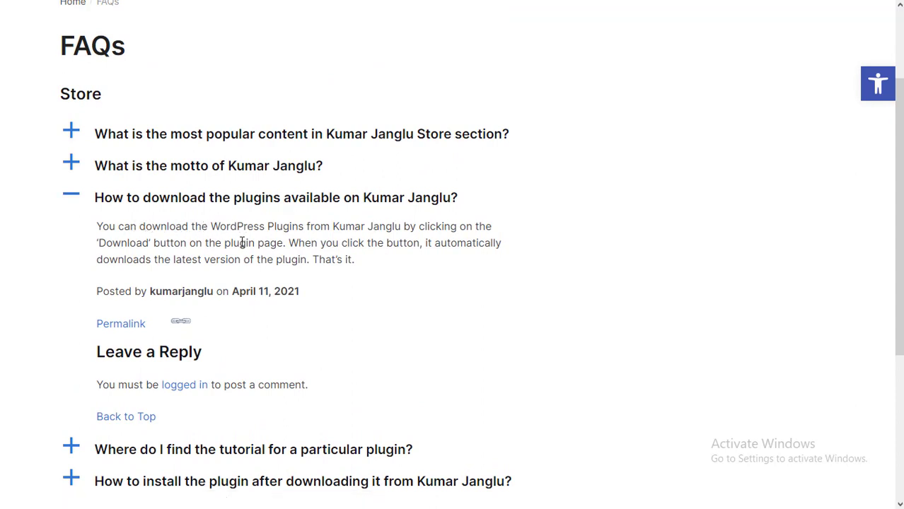
pyautogui.scroll(-2, 283, 277)
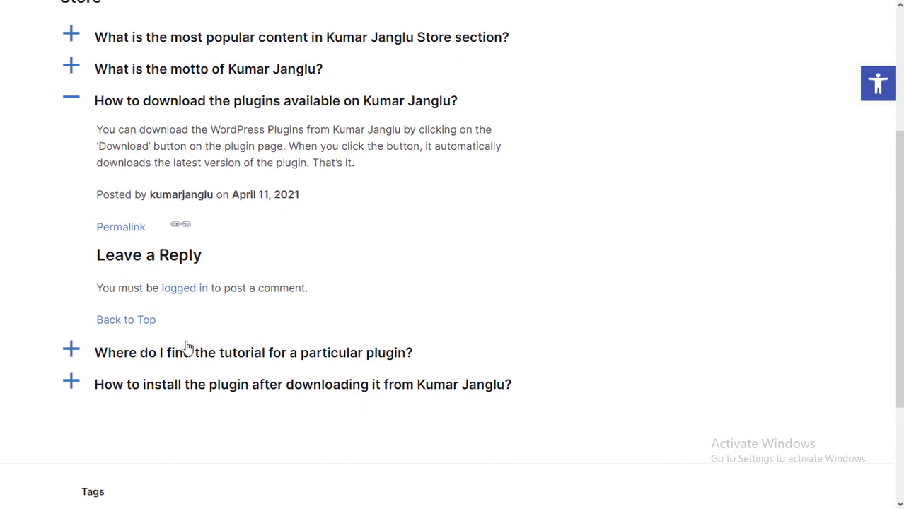
pyautogui.click(185, 351)
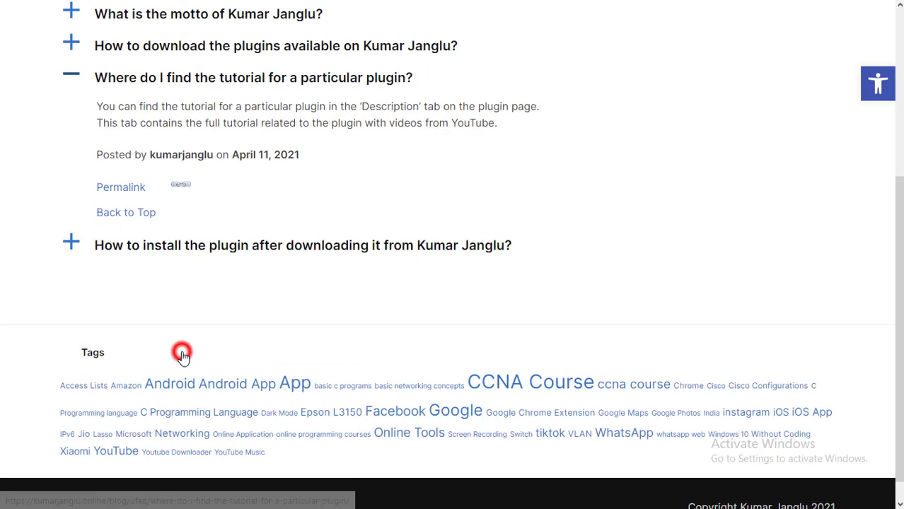
pyautogui.scroll(2, 213, 303)
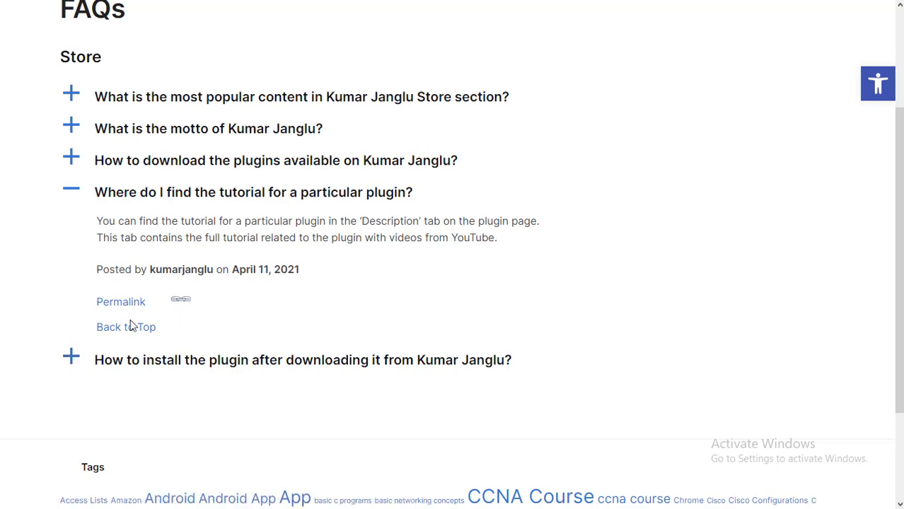
pyautogui.click(160, 358)
pyautogui.scroll(3, 201, 227)
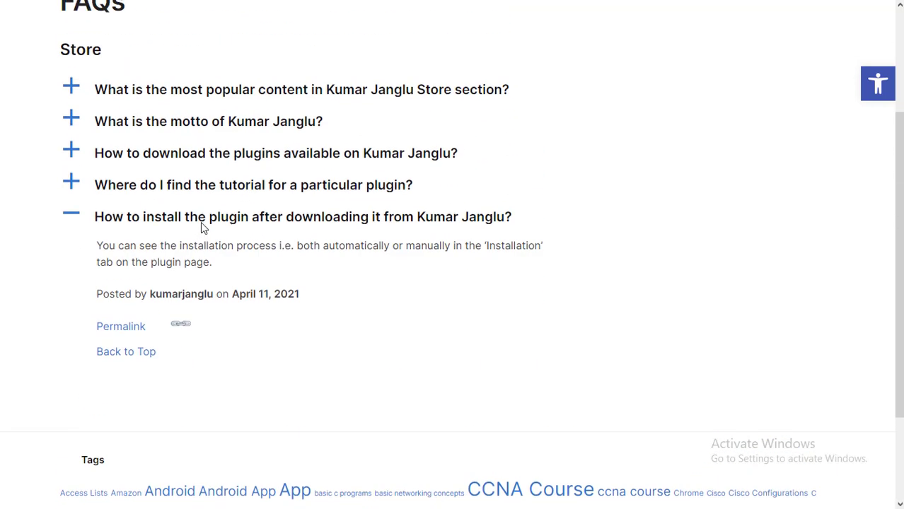
pyautogui.scroll(2, 185, 174)
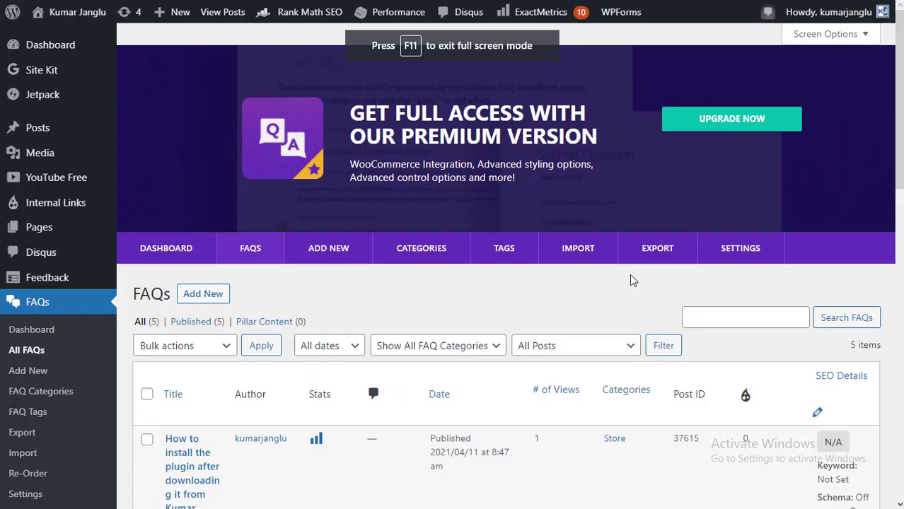
# Step: Turn off 'Scroll To Top' and 'Turn On Comment Support' in the FAQ plugin's basic settings
pyautogui.click(726, 254)
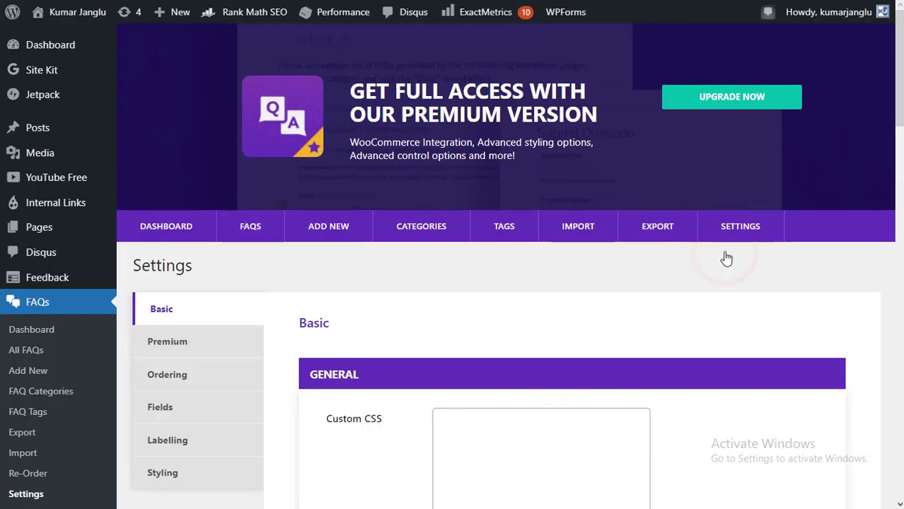
pyautogui.scroll(-6, 706, 294)
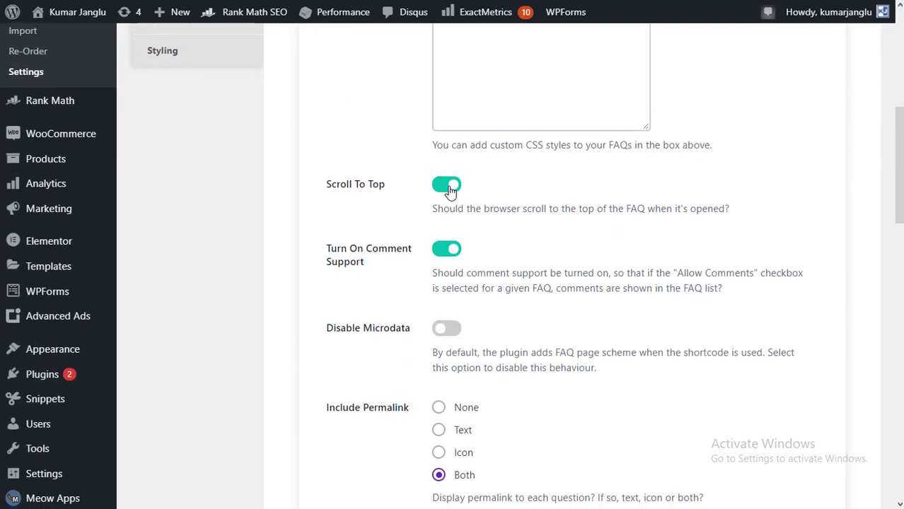
pyautogui.click(449, 186)
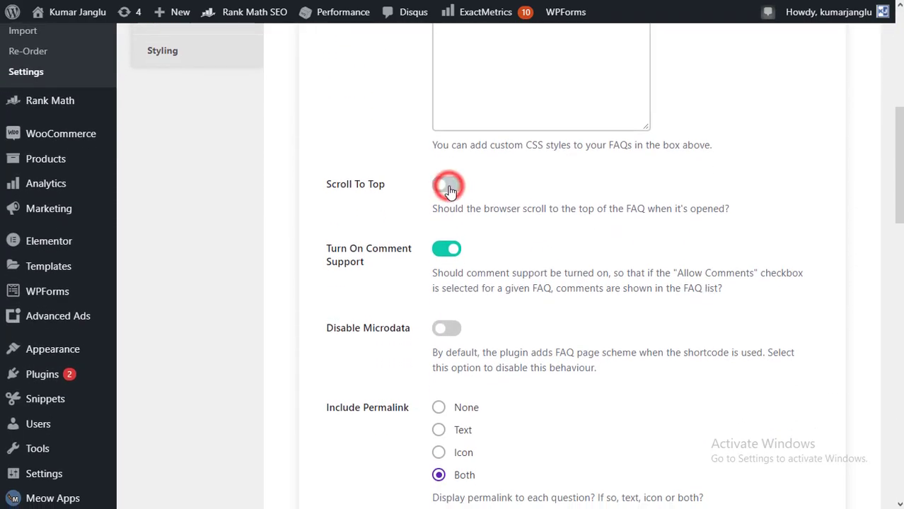
pyautogui.click(448, 251)
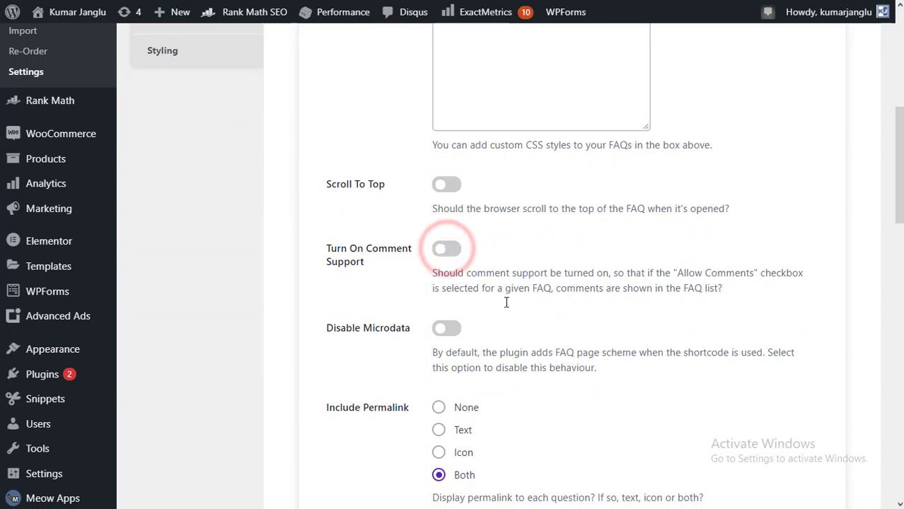
# Step: Set 'Include Permalink' to None in the FAQ plugin's general settings and save the changes
pyautogui.scroll(-2, 505, 301)
pyautogui.scroll(-2, 507, 307)
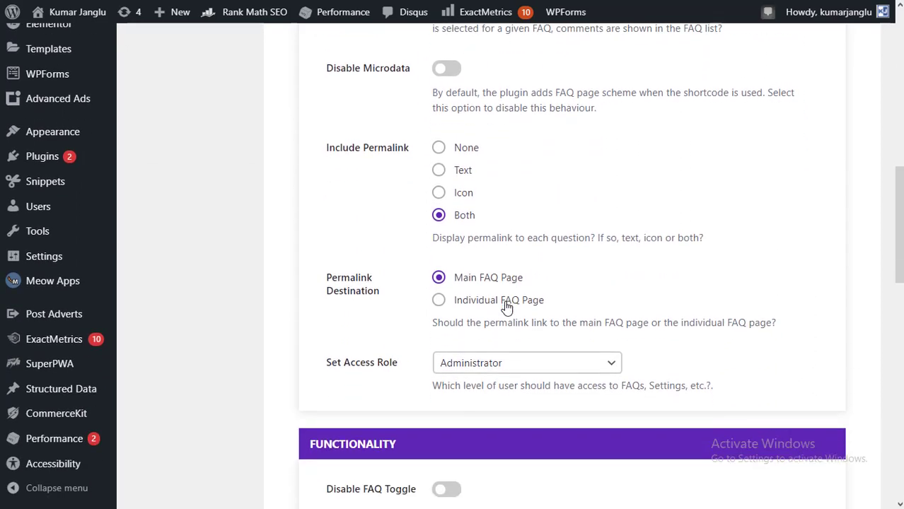
pyautogui.scroll(2, 483, 266)
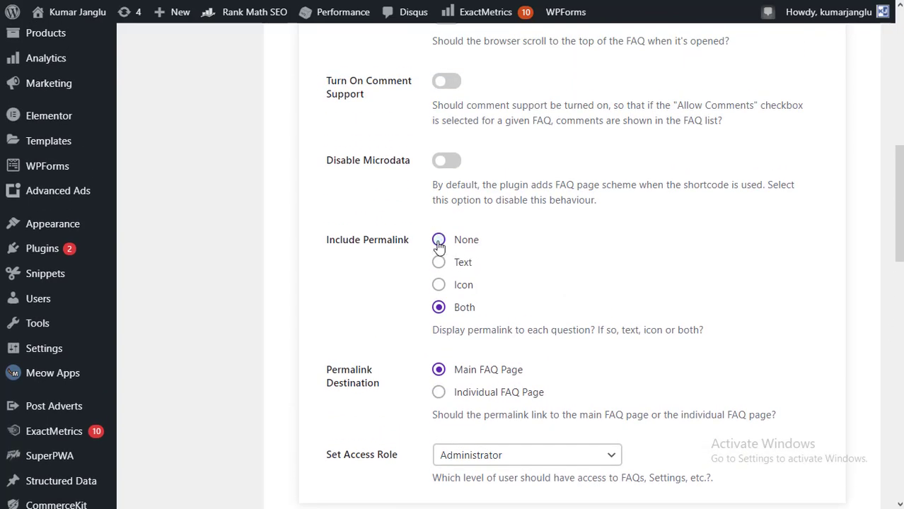
pyautogui.scroll(-10, 517, 290)
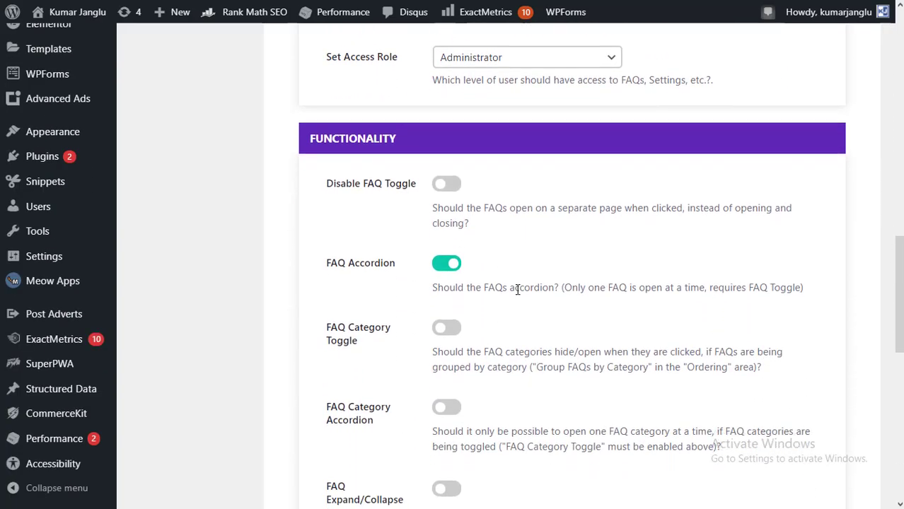
pyautogui.scroll(-3, 517, 290)
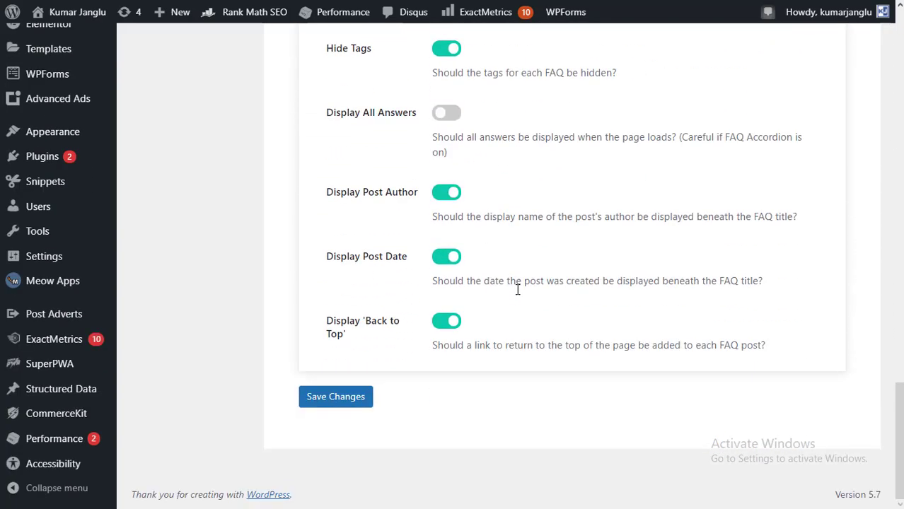
pyautogui.click(343, 399)
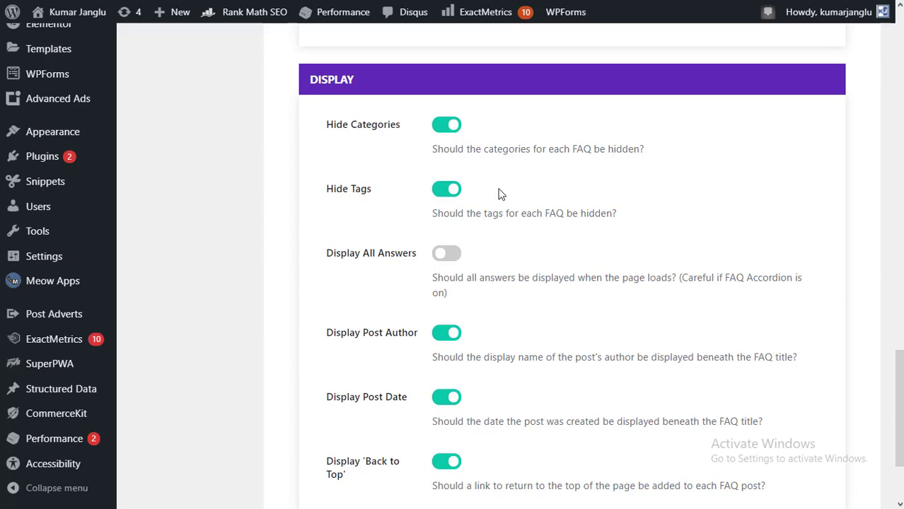
# Step: Turn off 'Display Post Author', 'Display Post Date' and 'Display 'Back to Top'' in the FAQ display settings and save the changes
pyautogui.scroll(-1, 499, 194)
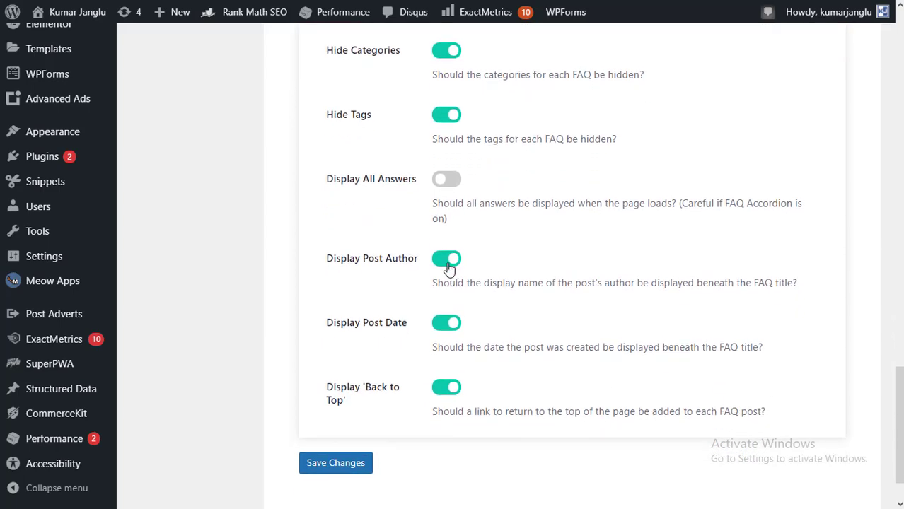
pyautogui.click(447, 262)
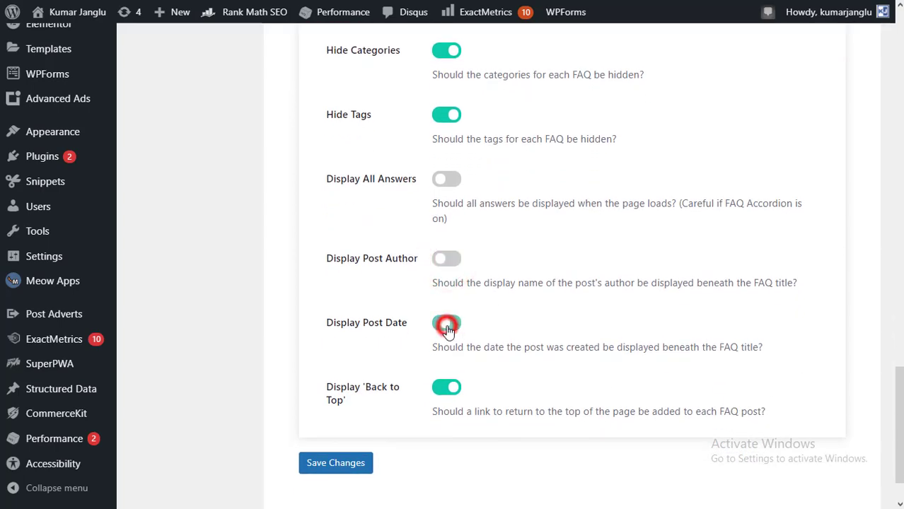
pyautogui.click(447, 326)
pyautogui.click(447, 388)
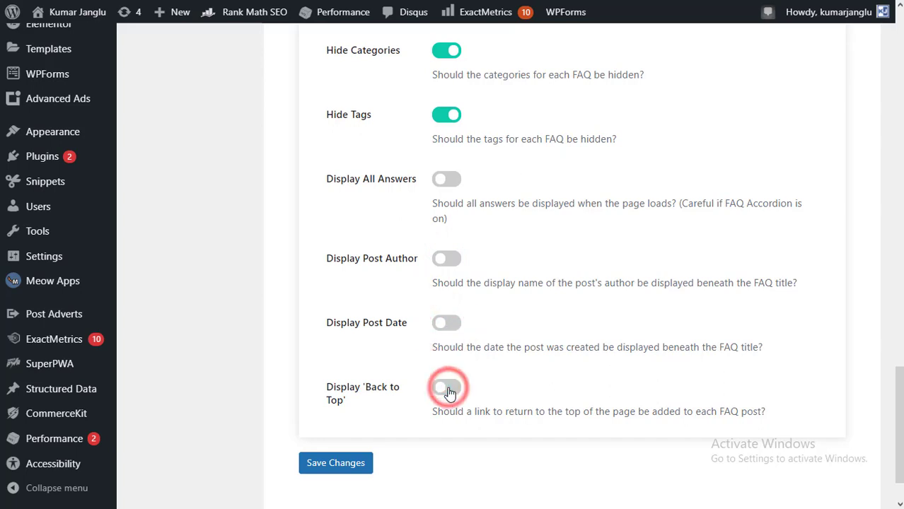
pyautogui.scroll(-1, 396, 403)
pyautogui.click(327, 437)
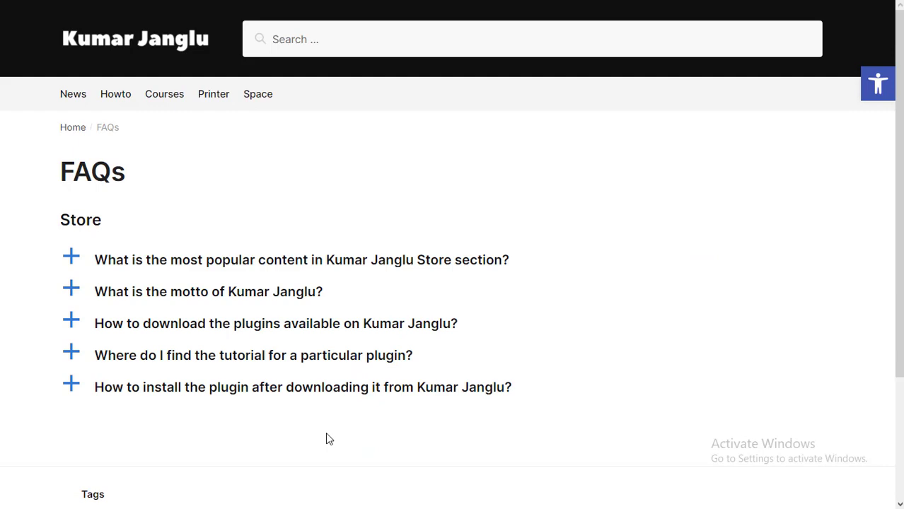
# Step: Return to the live FAQs page and expand the Store questions one after another to check the simplified answer layout
pyautogui.scroll(-2, 326, 436)
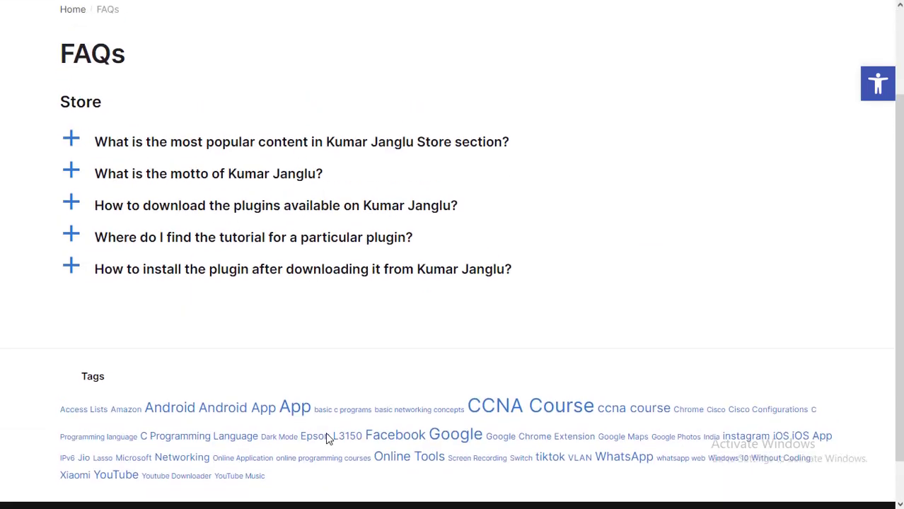
pyautogui.scroll(2, 250, 348)
pyautogui.click(160, 262)
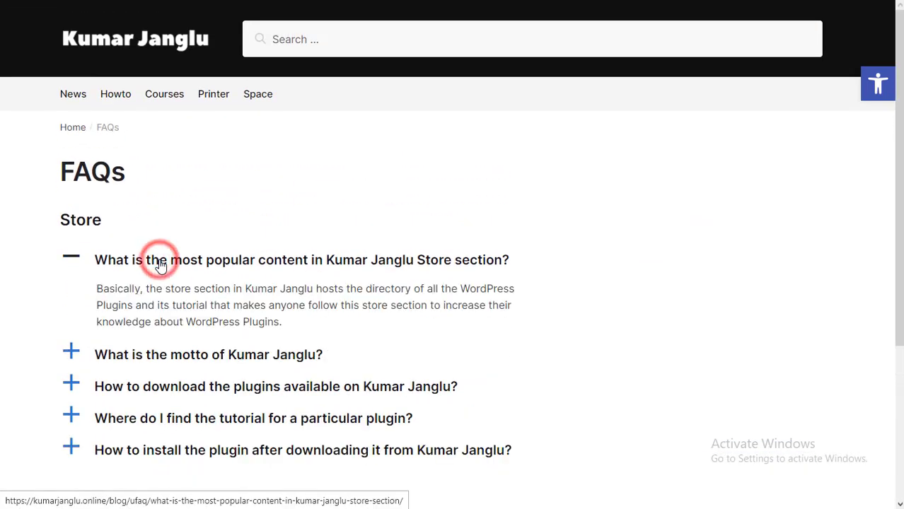
pyautogui.click(167, 354)
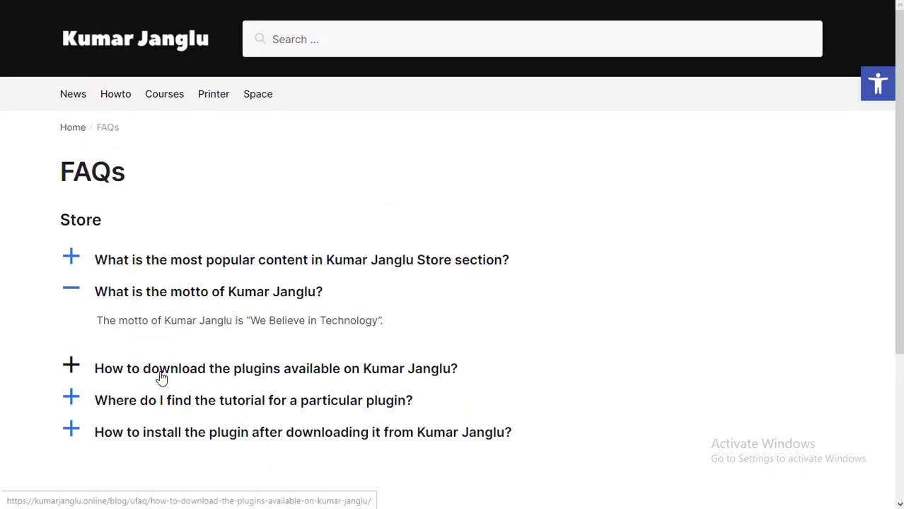
pyautogui.click(162, 370)
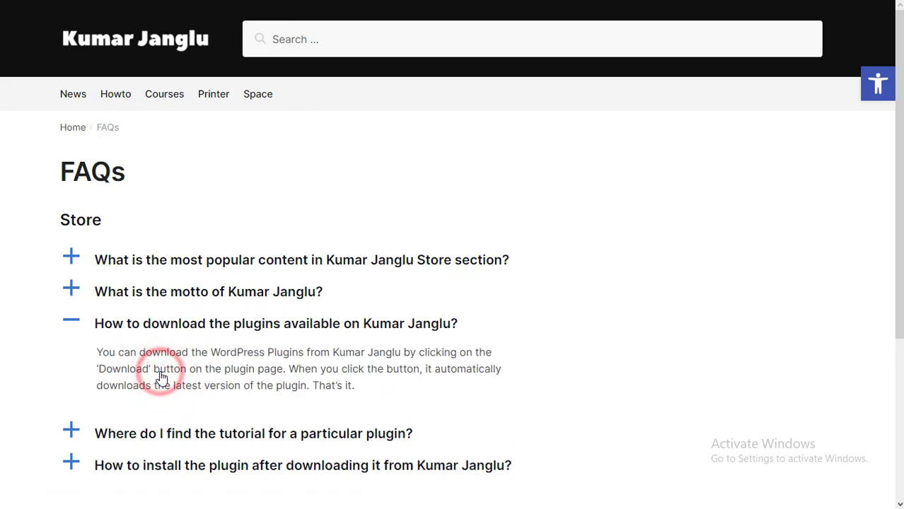
pyautogui.scroll(-1, 162, 378)
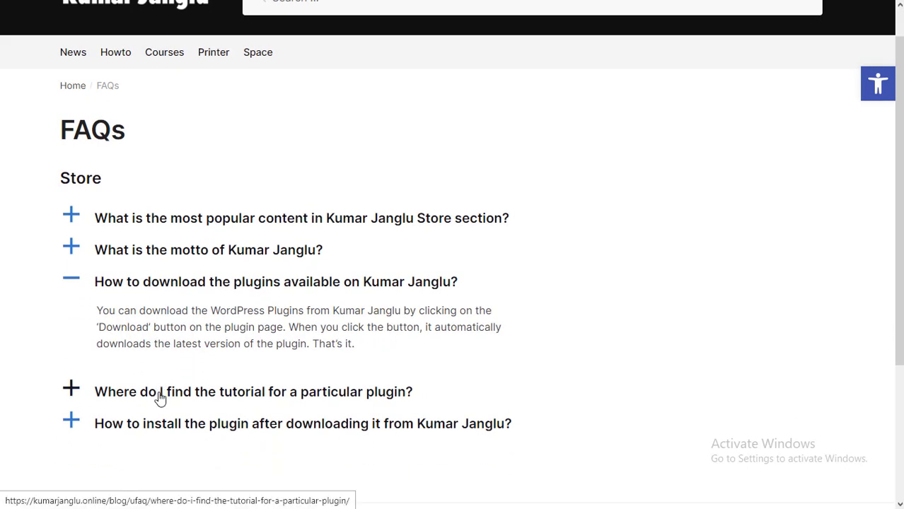
pyautogui.click(160, 391)
pyautogui.click(156, 410)
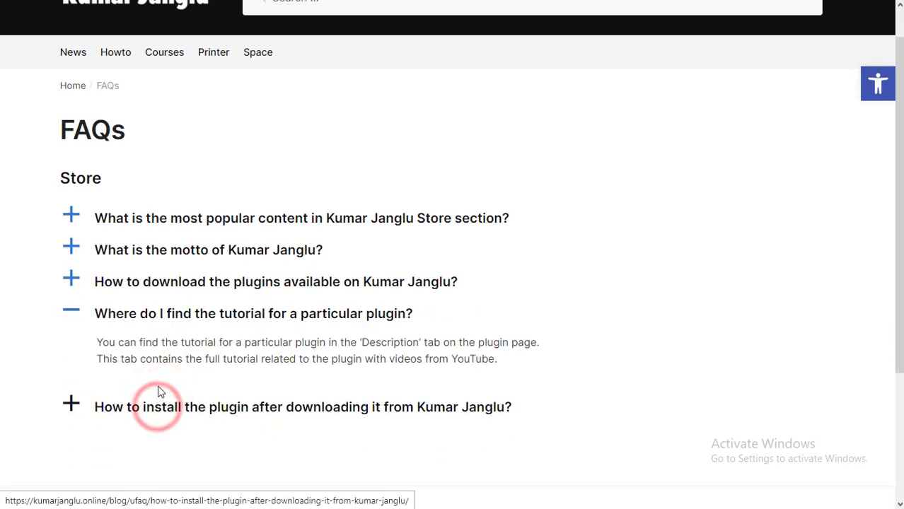
pyautogui.click(153, 409)
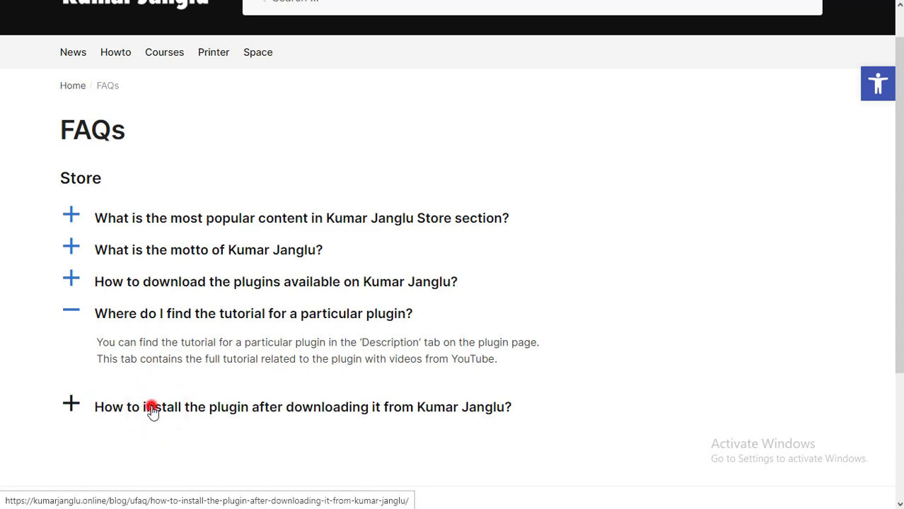
pyautogui.click(160, 220)
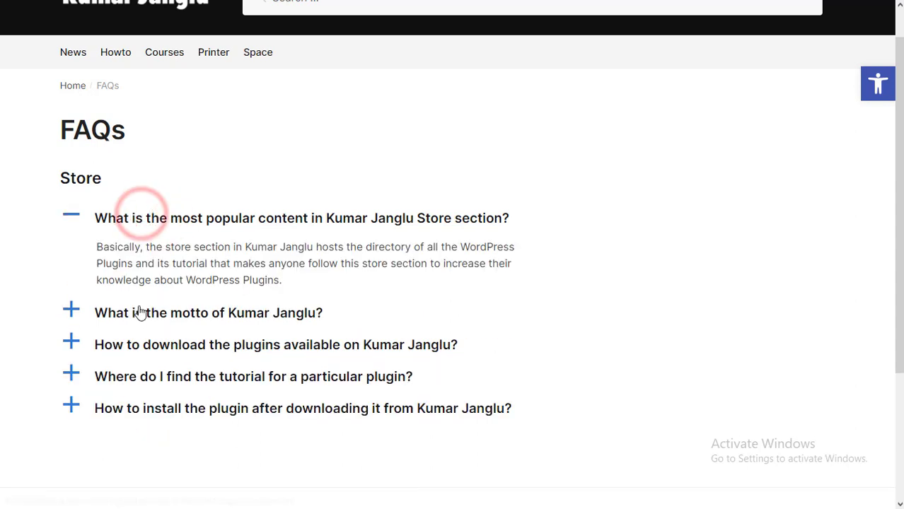
# Step: Expand and collapse the download, tutorial, installation and popular-content questions under Store, and review the FAQs page with the download answer open
pyautogui.click(127, 343)
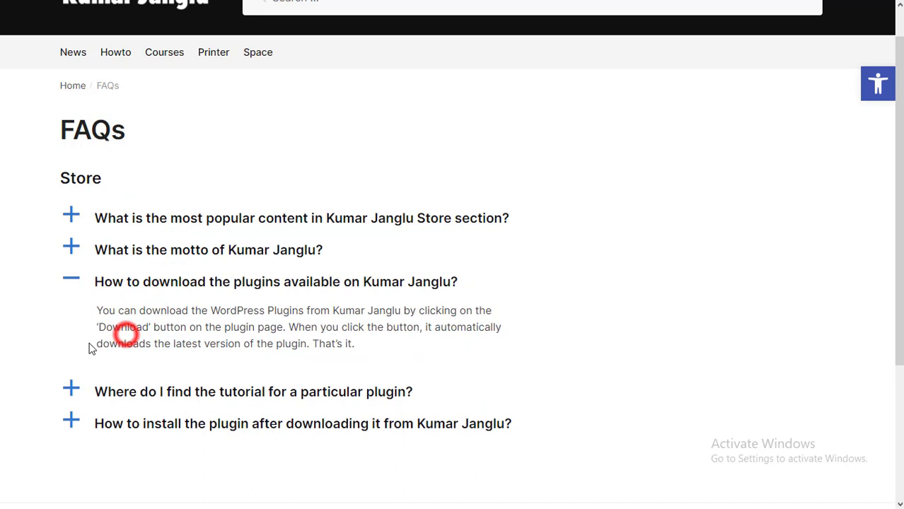
pyautogui.click(72, 390)
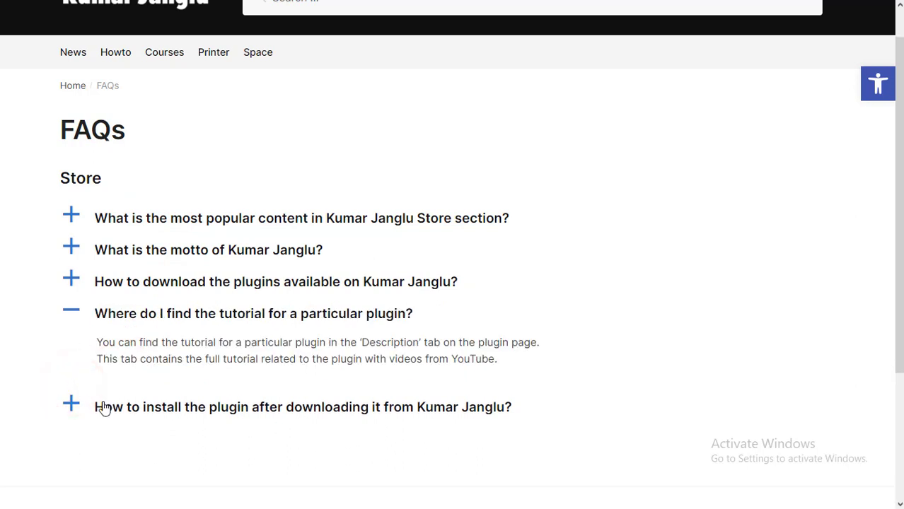
pyautogui.click(72, 408)
pyautogui.click(71, 217)
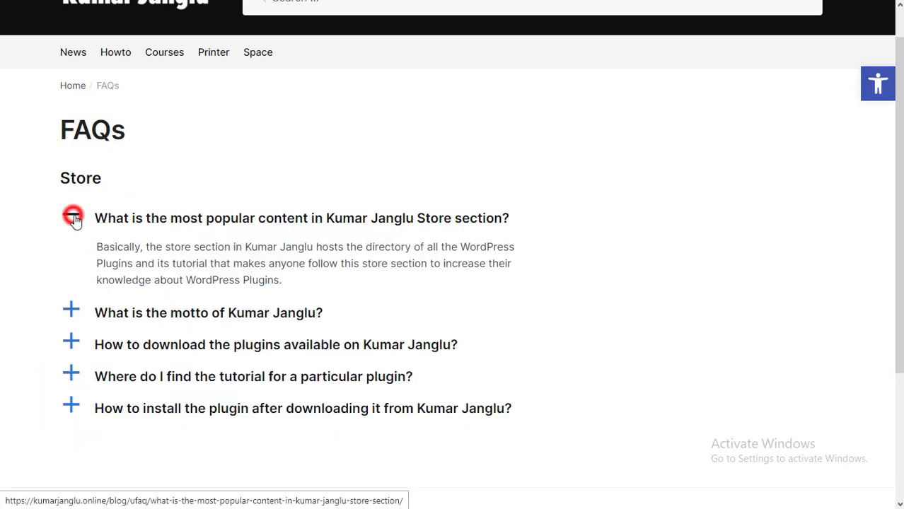
pyautogui.click(71, 213)
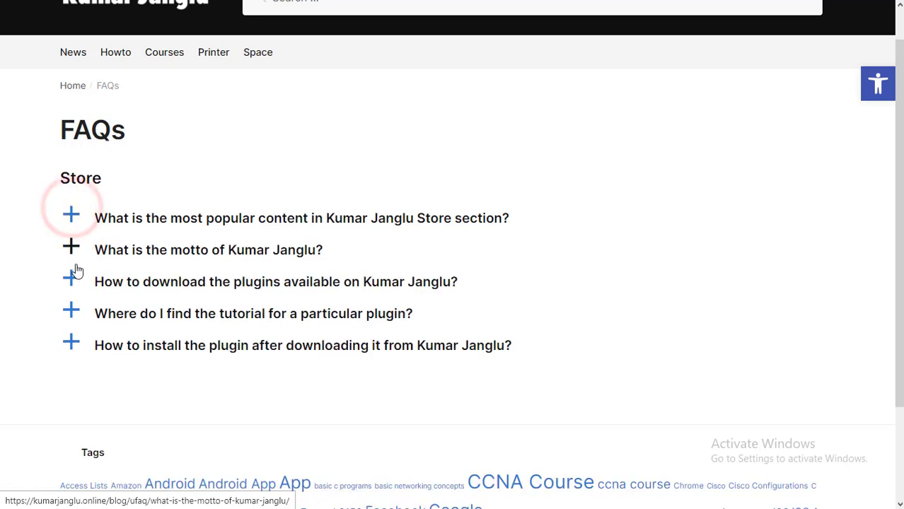
pyautogui.click(73, 280)
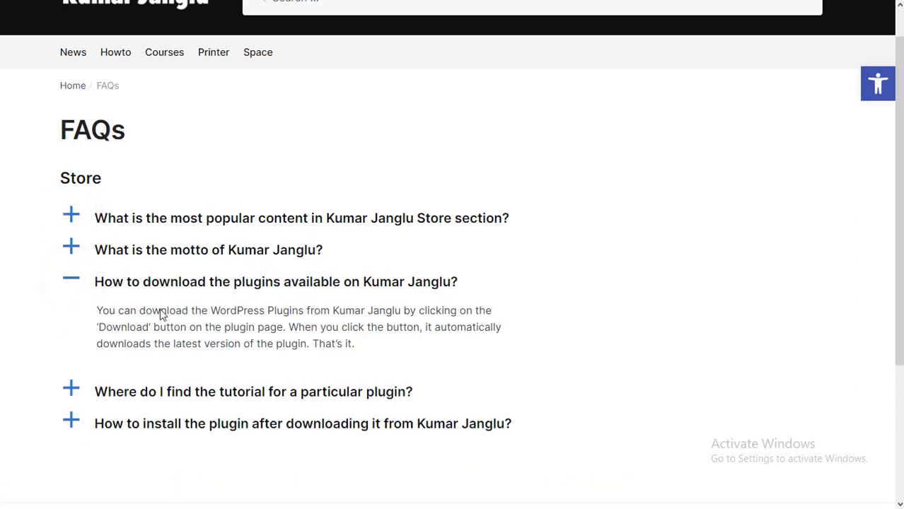
pyautogui.scroll(-1, 770, 336)
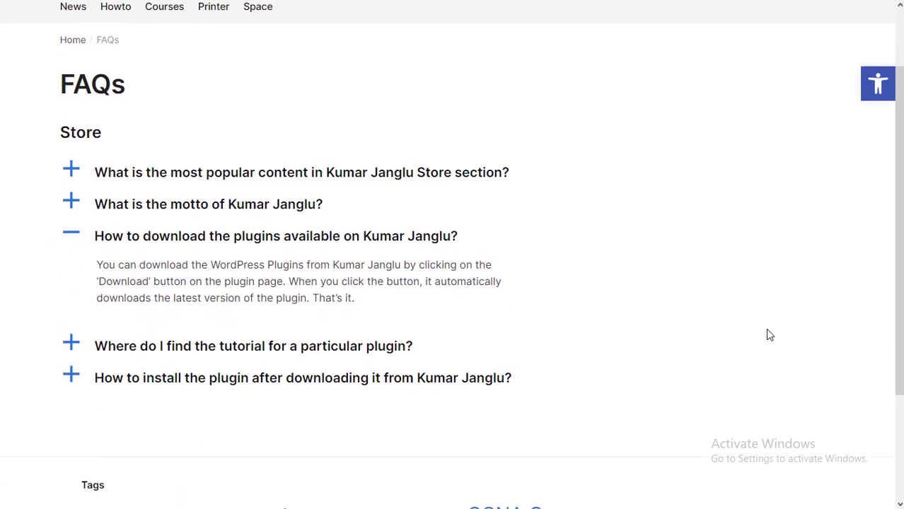
pyautogui.scroll(2, 770, 336)
pyautogui.scroll(-3, 769, 335)
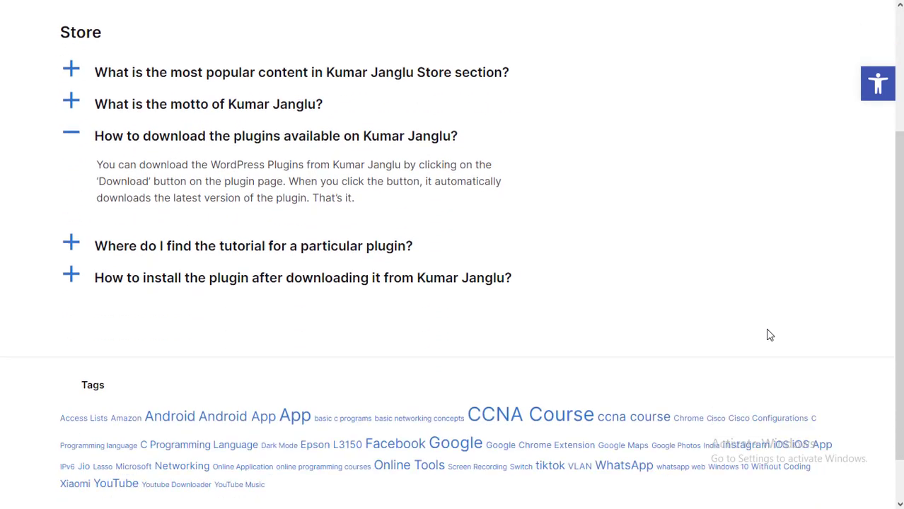
pyautogui.scroll(4, 770, 335)
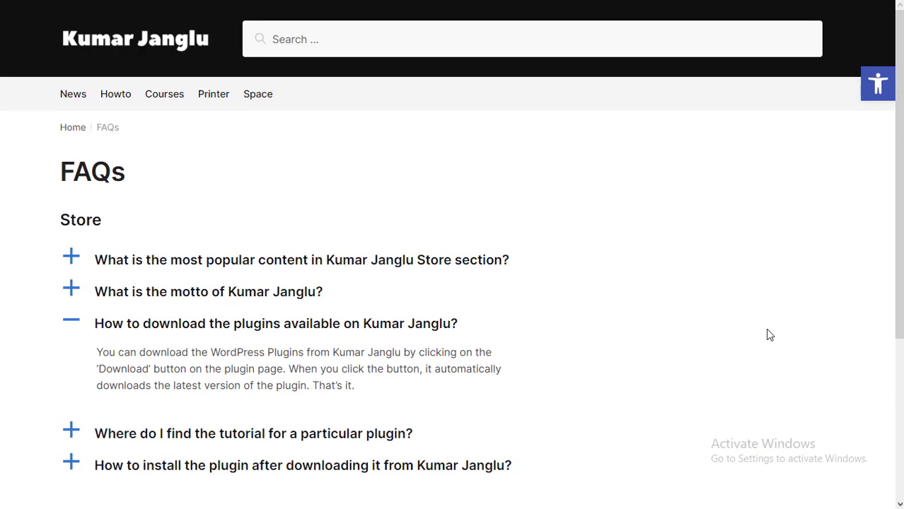
# Step: Search the site for "faqs" and look through the results page
pyautogui.click(391, 47)
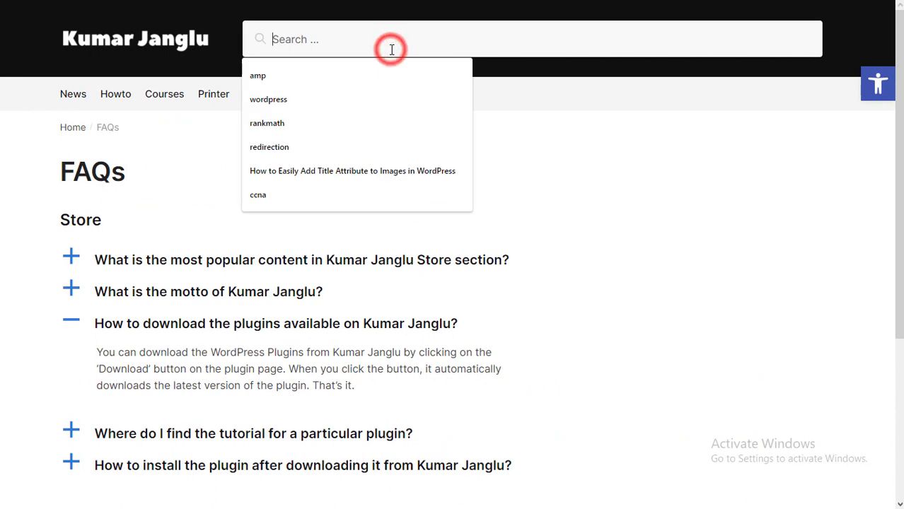
pyautogui.write('faqs')
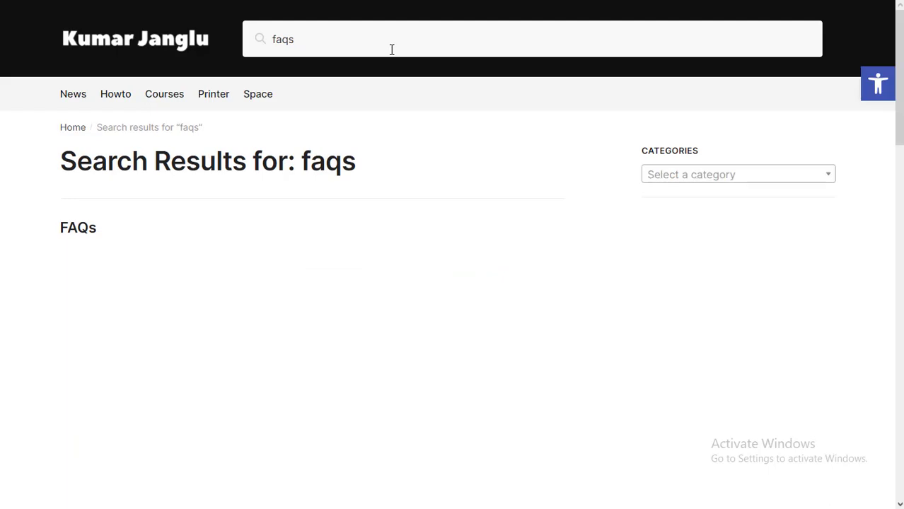
pyautogui.scroll(-5, 330, 219)
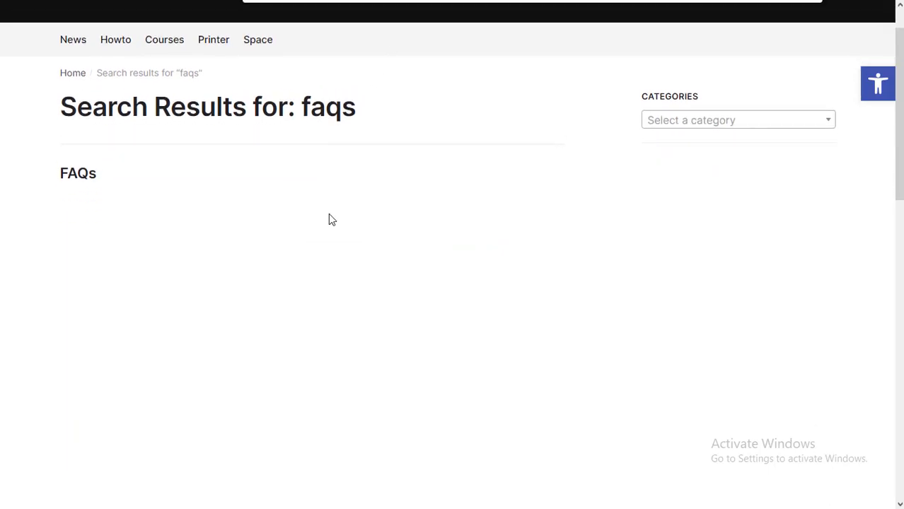
pyautogui.scroll(5, 329, 219)
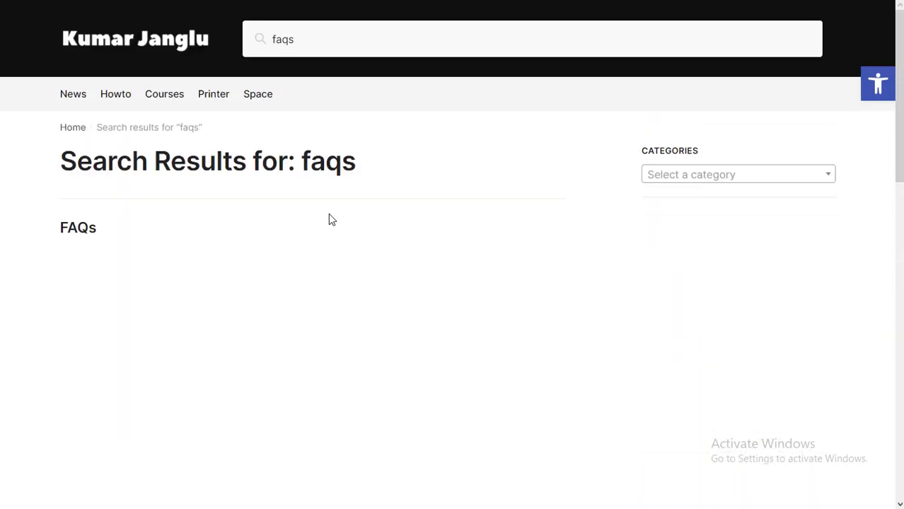
# Step: Go back to the FAQs page and expand and collapse the question about the motto of Kumar Janglu
pyautogui.rightClick(276, 240)
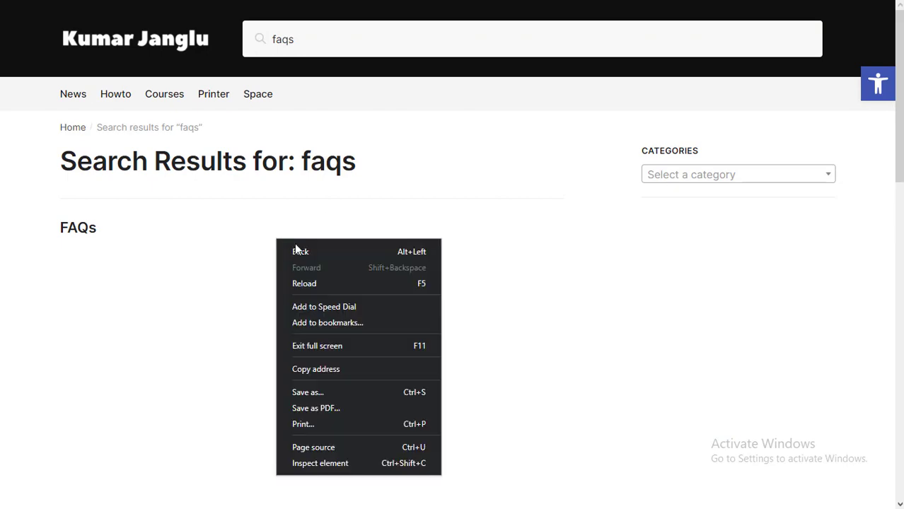
pyautogui.click(301, 246)
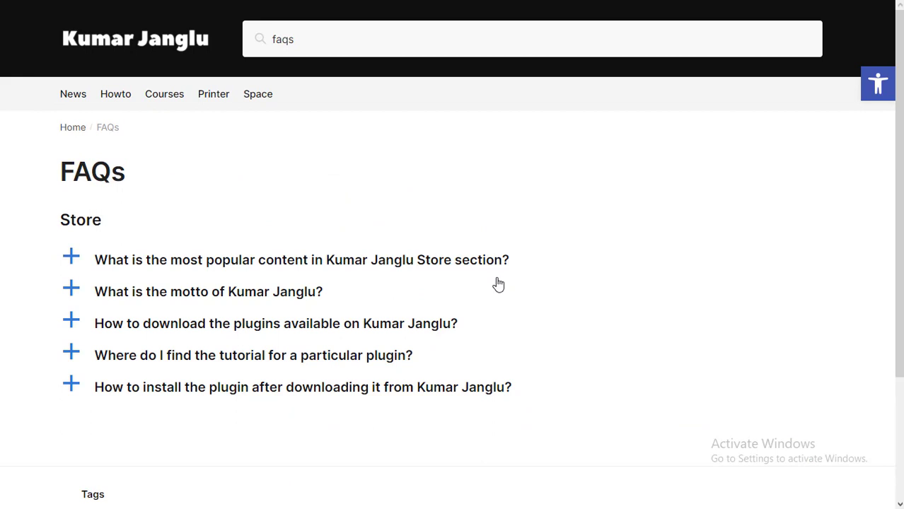
pyautogui.click(72, 296)
pyautogui.click(72, 296)
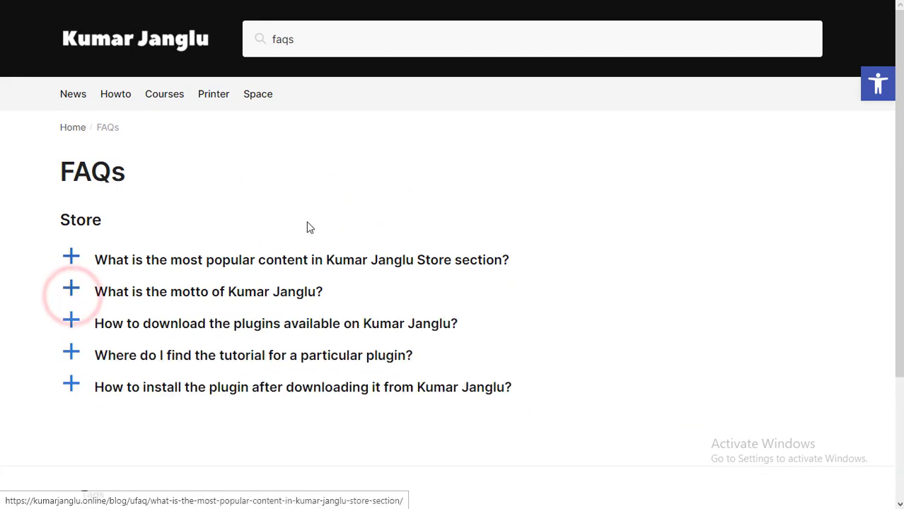